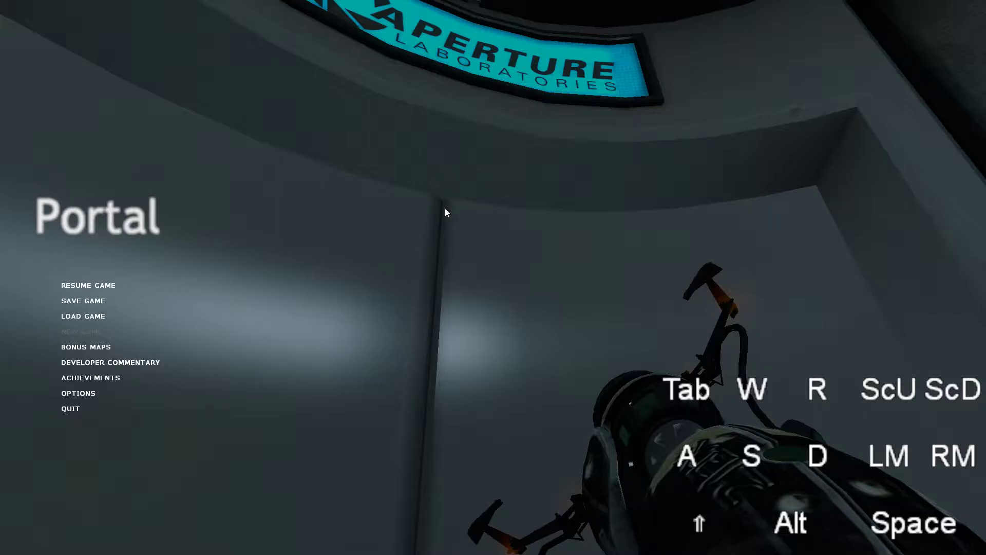
Step: Resume the run and put an orange portal on the ceiling above the shaft
{"action": "key", "text": "Escape"}
{"action": "key", "text": "w"}
{"action": "key", "text": "s"}
{"action": "scroll", "coordinate": [494, 278], "scroll_direction": "up", "scroll_amount": 5}
{"action": "right_click", "coordinate": [494, 277]}
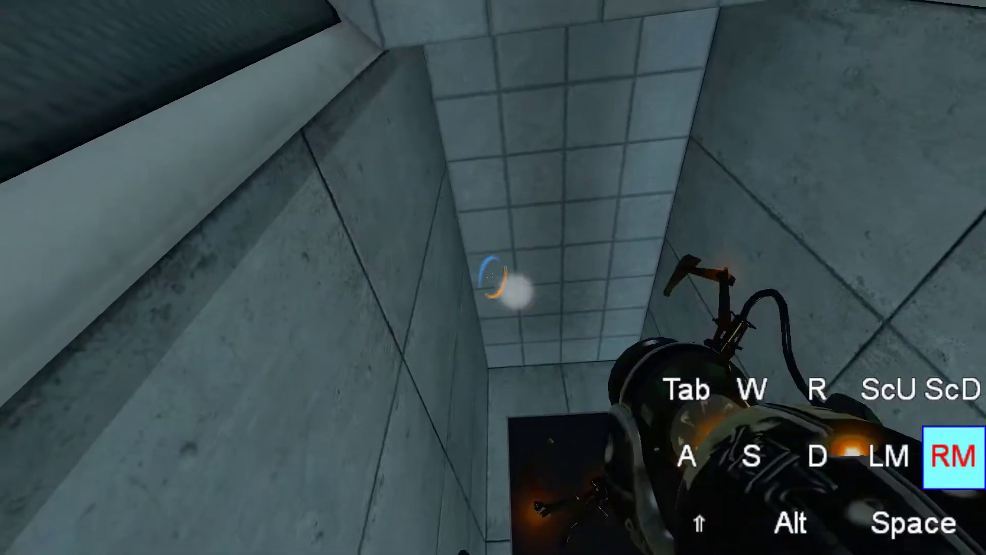
Step: Slip past the first turret using a blue wall portal and an orange portal beside it
{"action": "key", "text": "w"}
{"action": "key", "text": "d"}
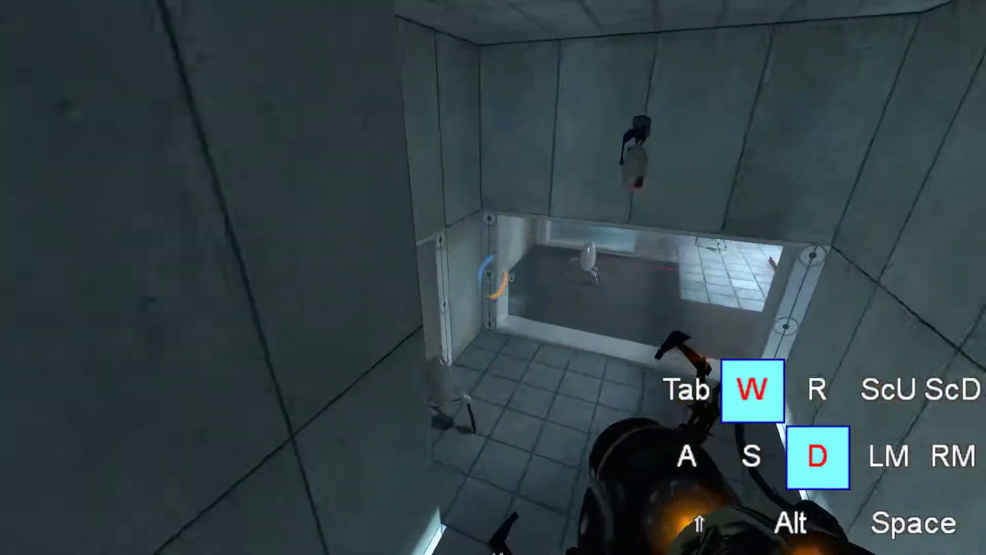
{"action": "key", "text": "w"}
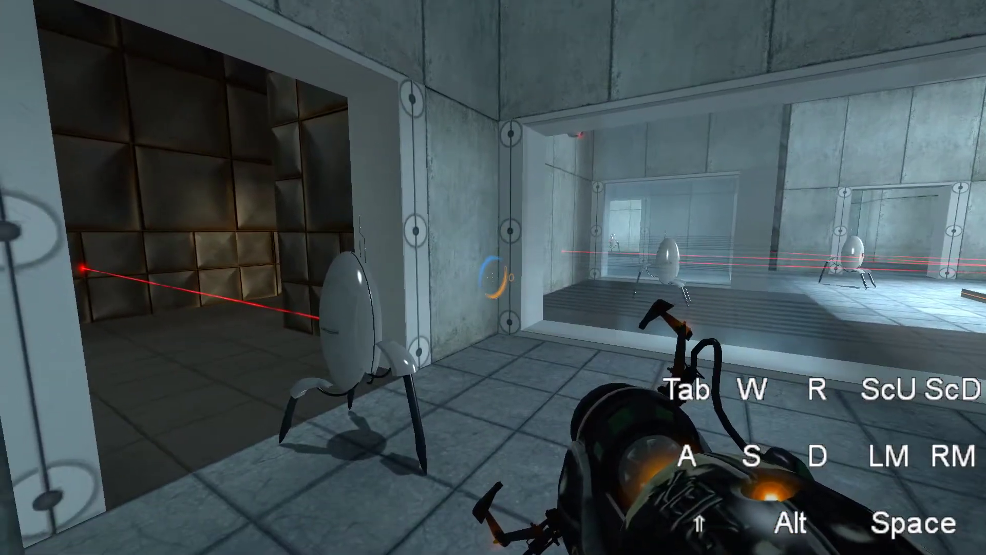
{"action": "left_click", "coordinate": [493, 278]}
{"action": "key", "text": "d"}
{"action": "right_click", "coordinate": [494, 277]}
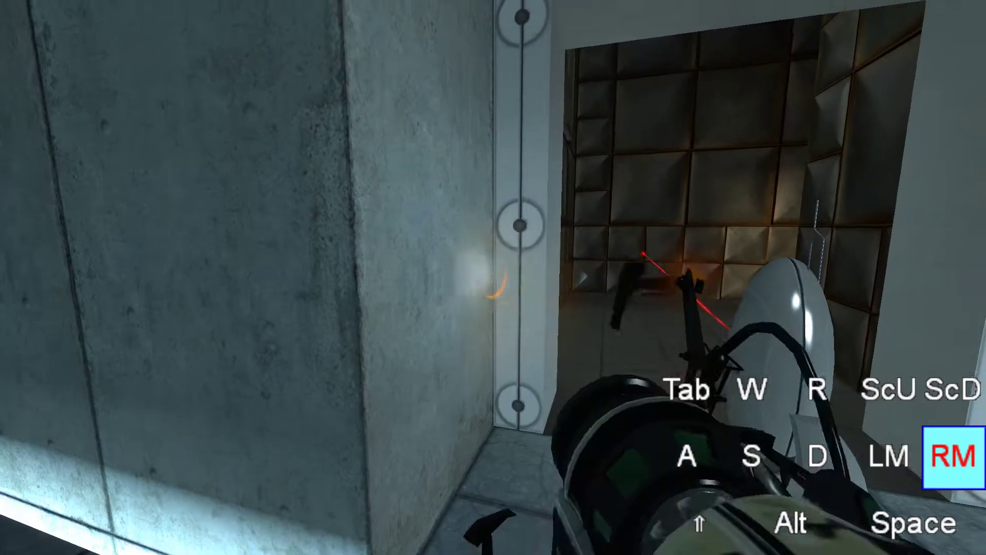
{"action": "key", "text": "s"}
Step: Move along the wall to the round door and put a portal on the wall ahead
{"action": "key", "text": "w"}
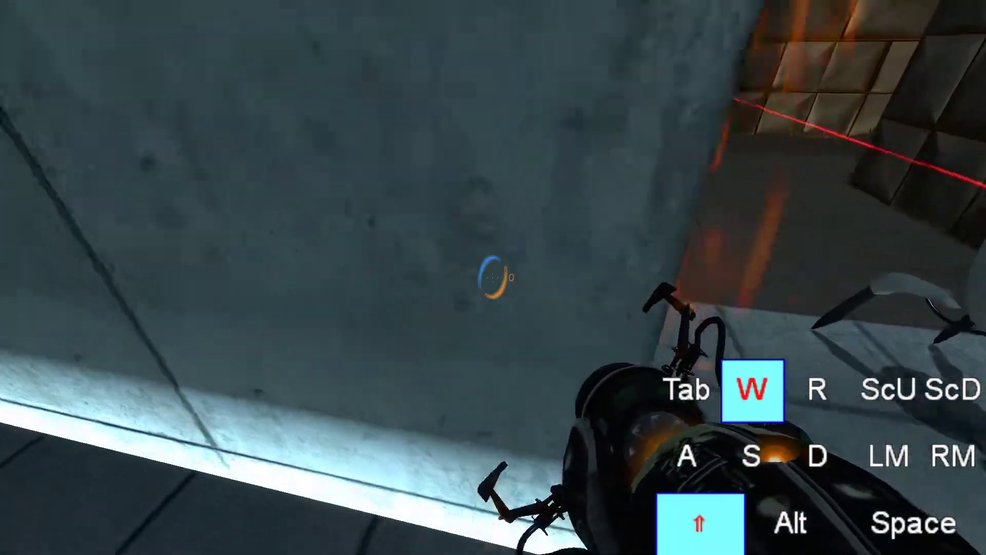
{"action": "key", "text": "d"}
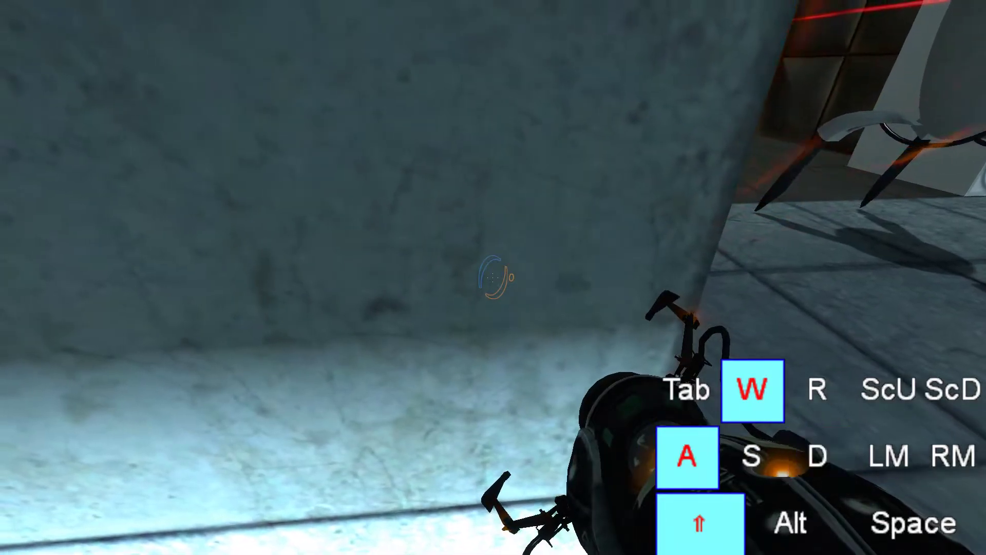
{"action": "key", "text": "s"}
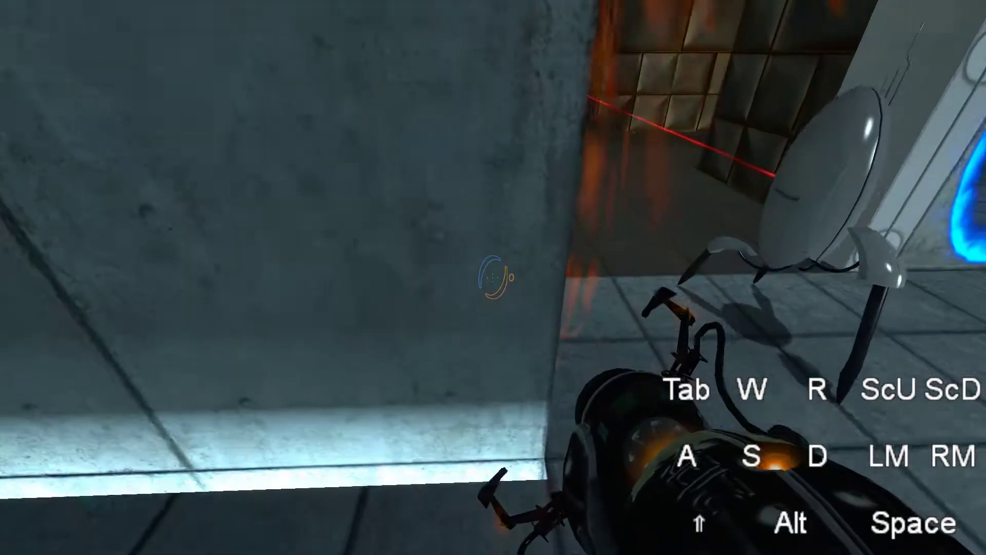
{"action": "key", "text": "w"}
{"action": "key", "text": "d"}
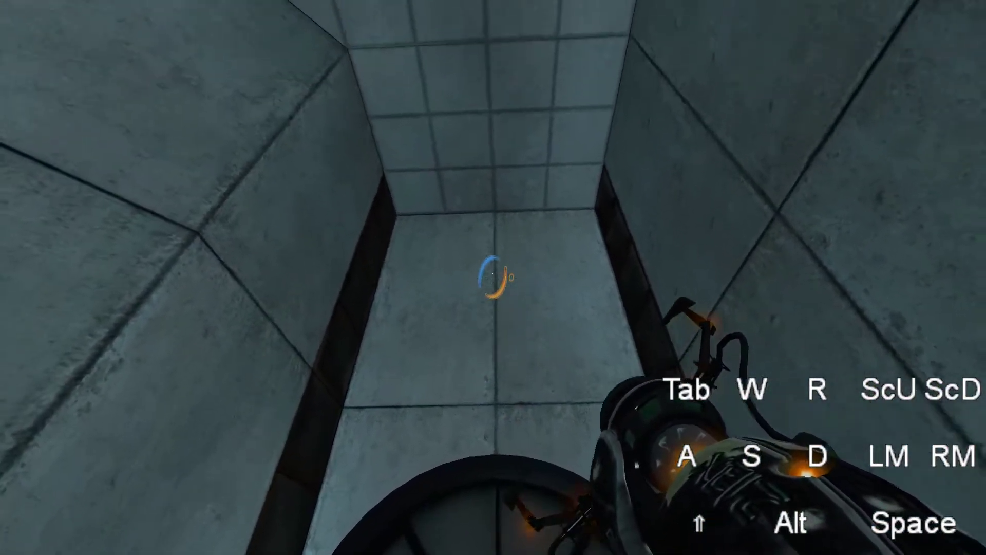
{"action": "key", "text": "d"}
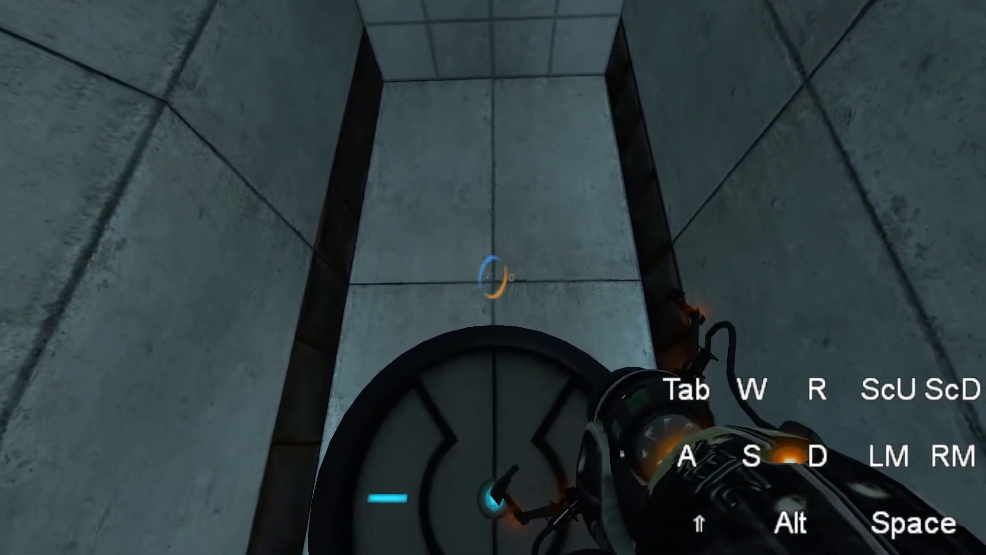
{"action": "key", "text": "d"}
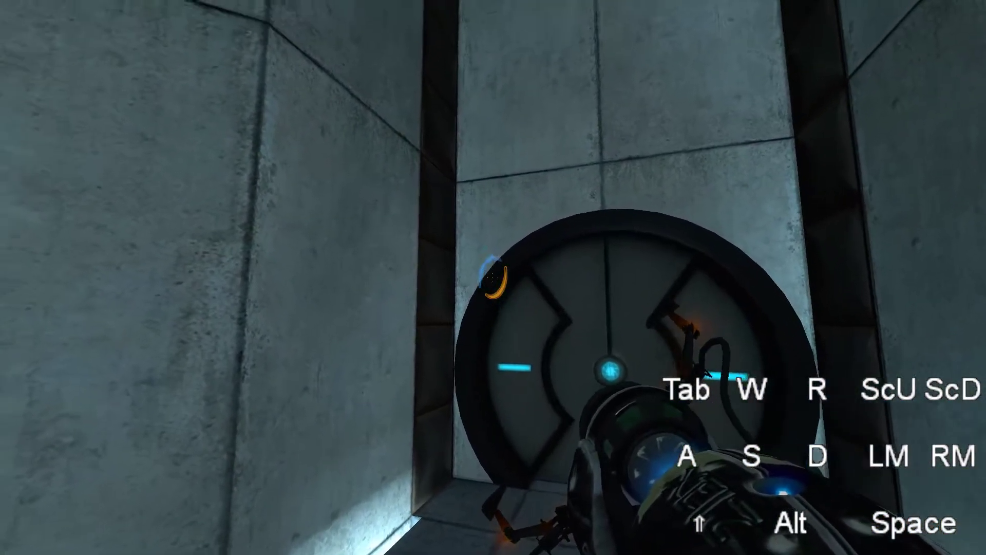
{"action": "left_click", "coordinate": [494, 277]}
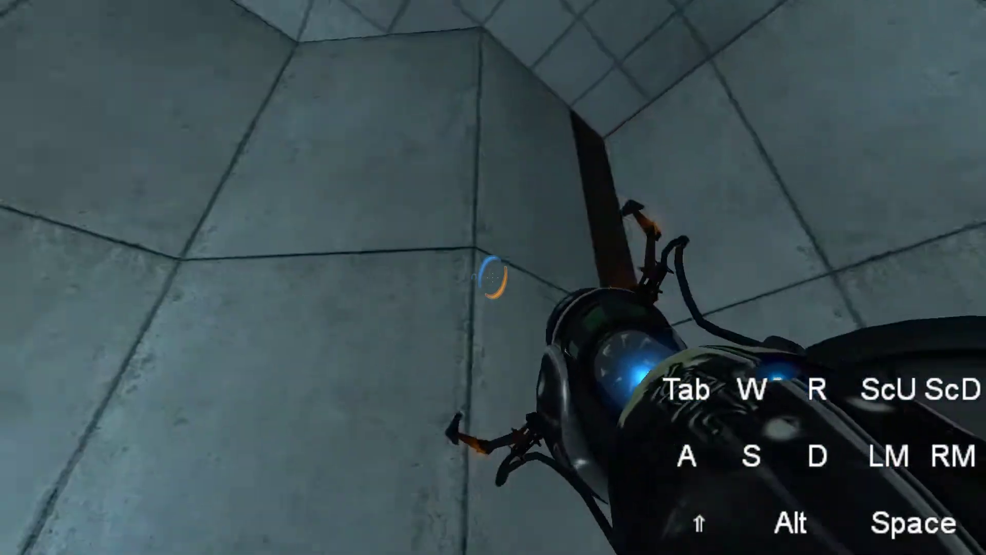
Step: Enter the turret room and circle the turret until it topples
{"action": "key", "text": "s"}
{"action": "key", "text": "w"}
{"action": "key", "text": "a"}
{"action": "key", "text": "d"}
{"action": "key", "text": "7"}
{"action": "key", "text": "w"}
{"action": "key", "text": "a"}
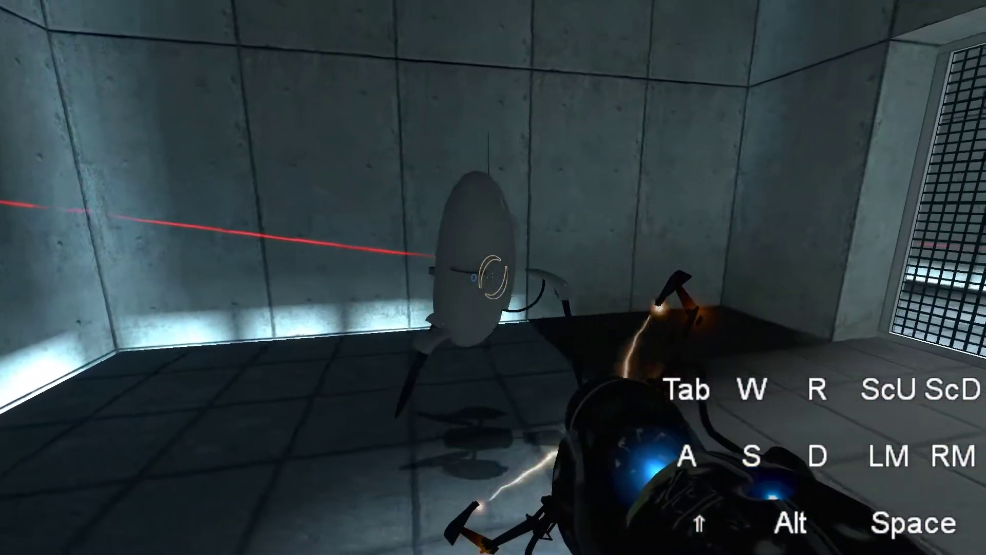
{"action": "key", "text": "d"}
{"action": "key", "text": "a"}
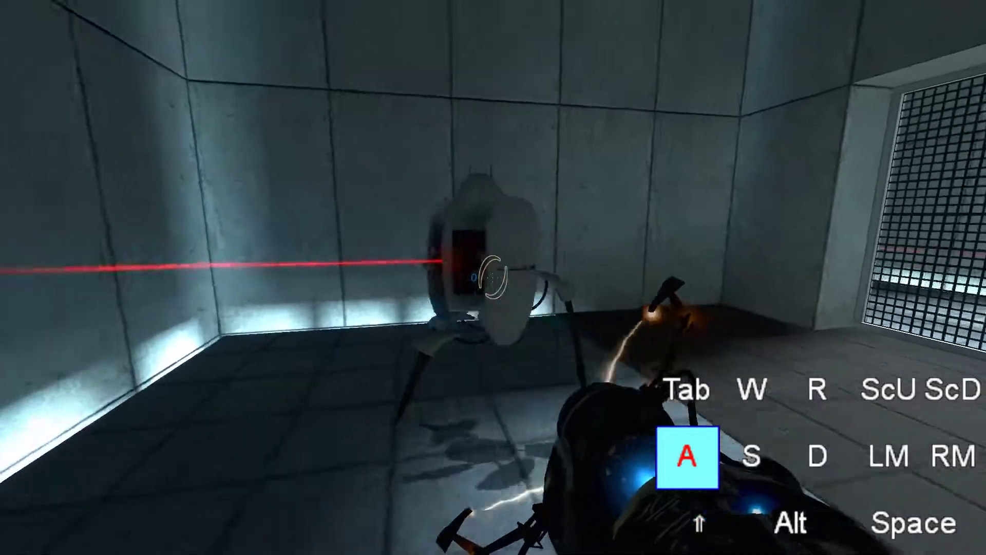
{"action": "key", "text": "a"}
{"action": "key", "text": "w"}
{"action": "key", "text": "d"}
{"action": "key", "text": "a"}
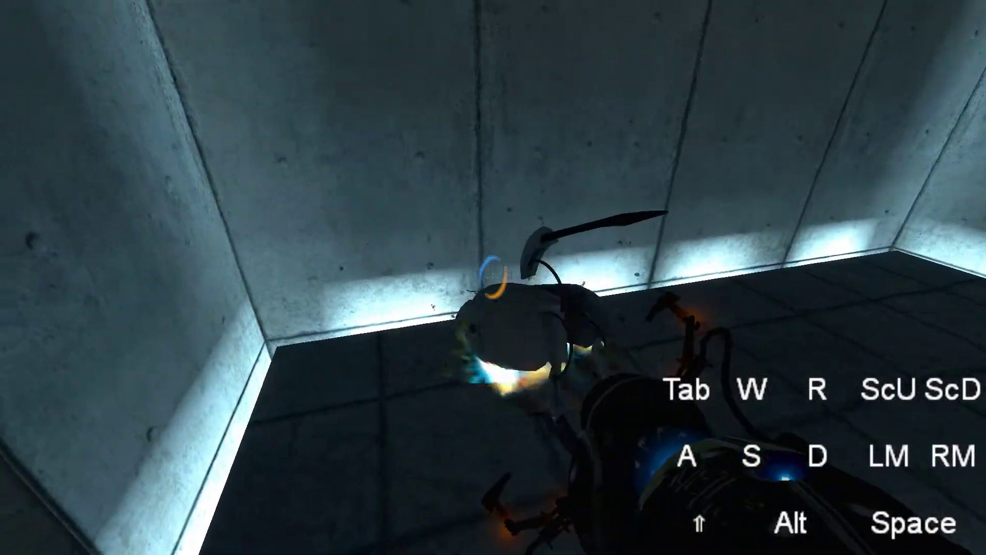
Step: Place blue and orange portals on the facing corridor walls toward the elevator
{"action": "key", "text": "d"}
{"action": "left_click", "coordinate": [494, 278]}
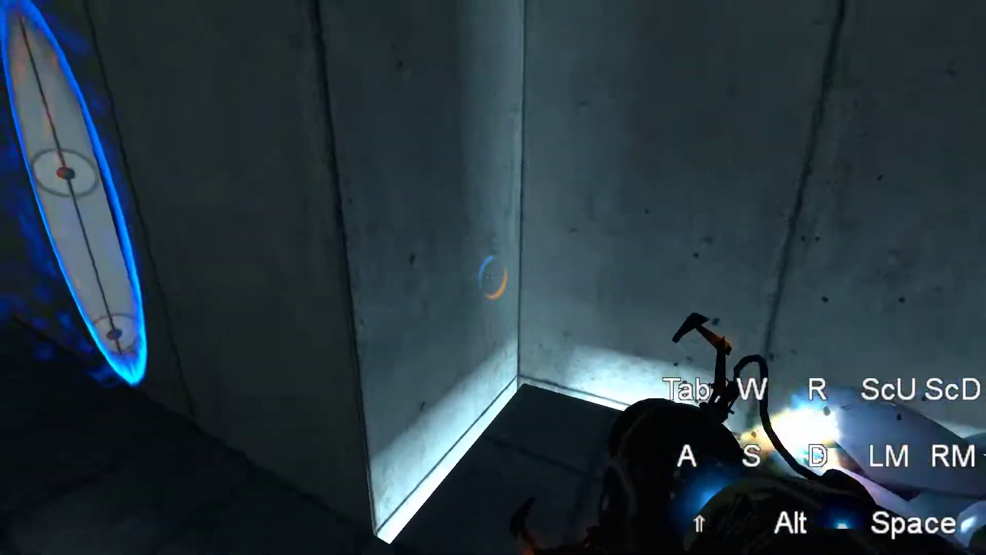
{"action": "right_click", "coordinate": [494, 277]}
{"action": "key", "text": "w"}
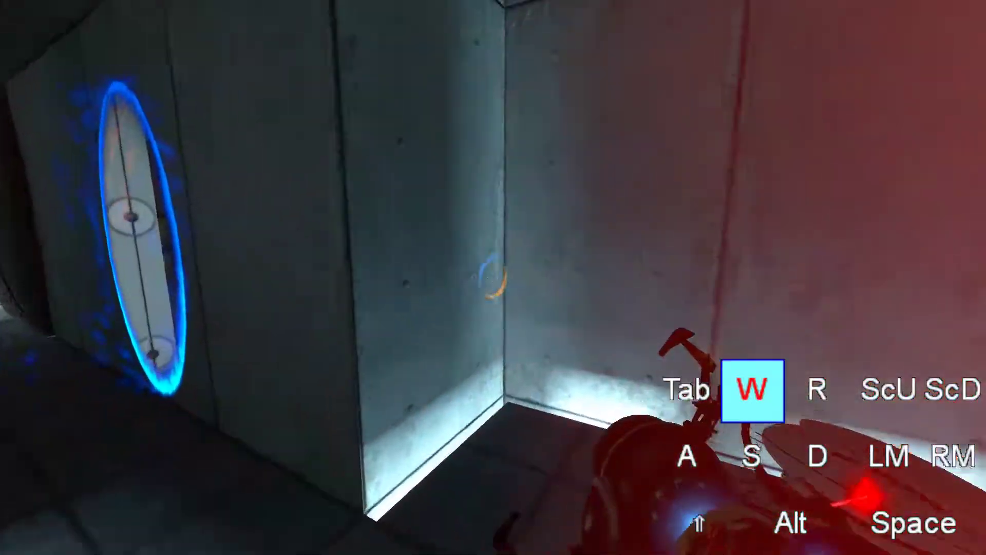
{"action": "left_click", "coordinate": [493, 278]}
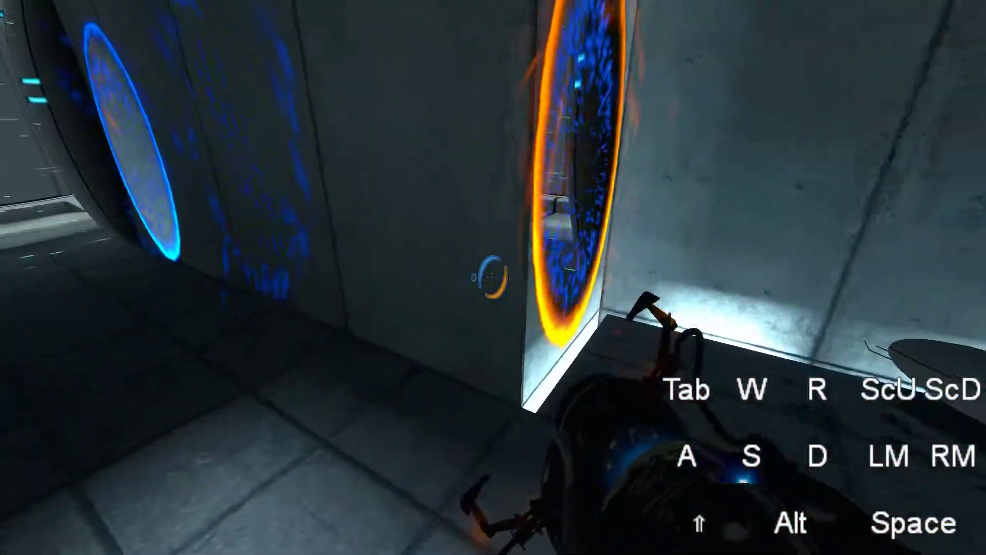
{"action": "key", "text": "w"}
{"action": "key", "text": "a"}
{"action": "left_click", "coordinate": [493, 277]}
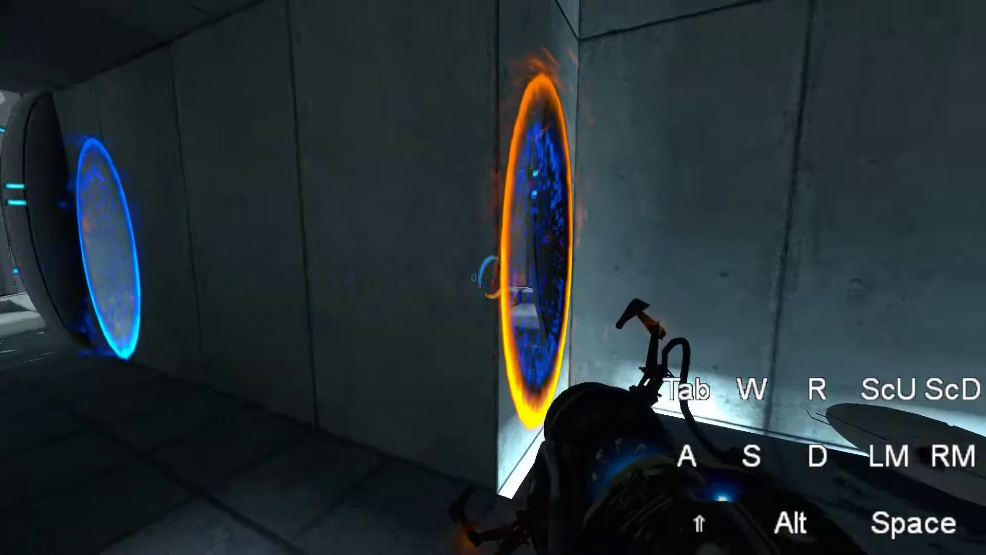
{"action": "key", "text": "a"}
{"action": "key", "text": "w"}
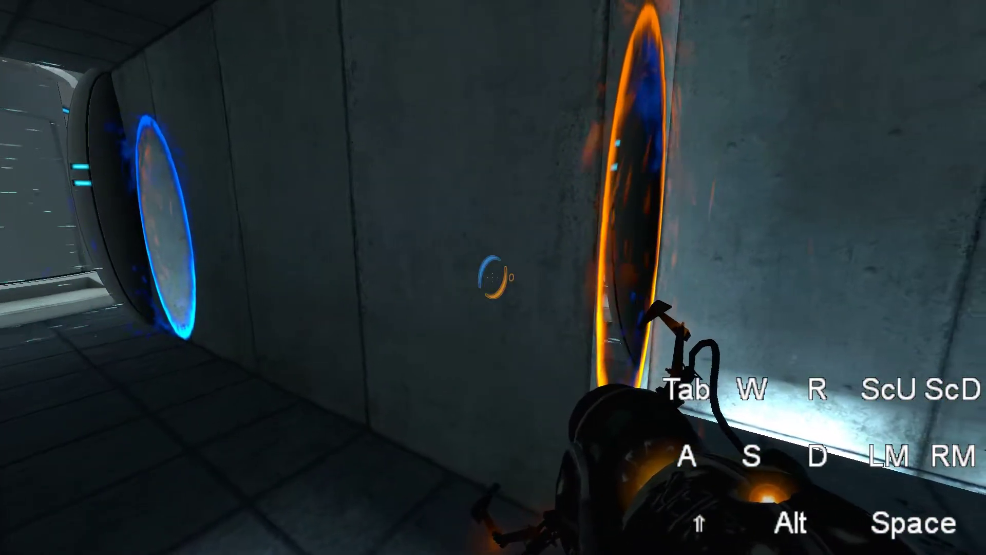
Step: Go through the orange portal to check the elevator chamber, then back away toward the turret
{"action": "key", "text": "w"}
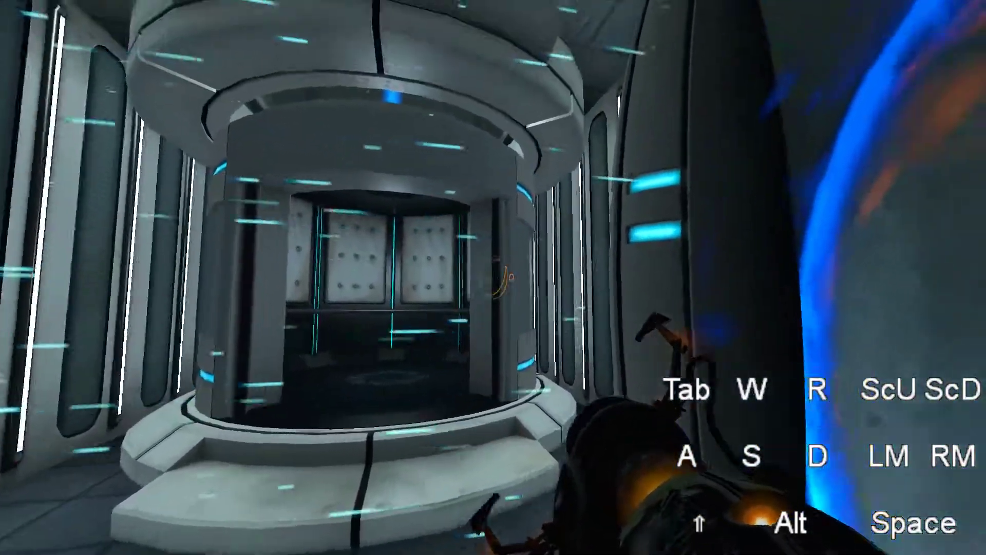
{"action": "key", "text": "w"}
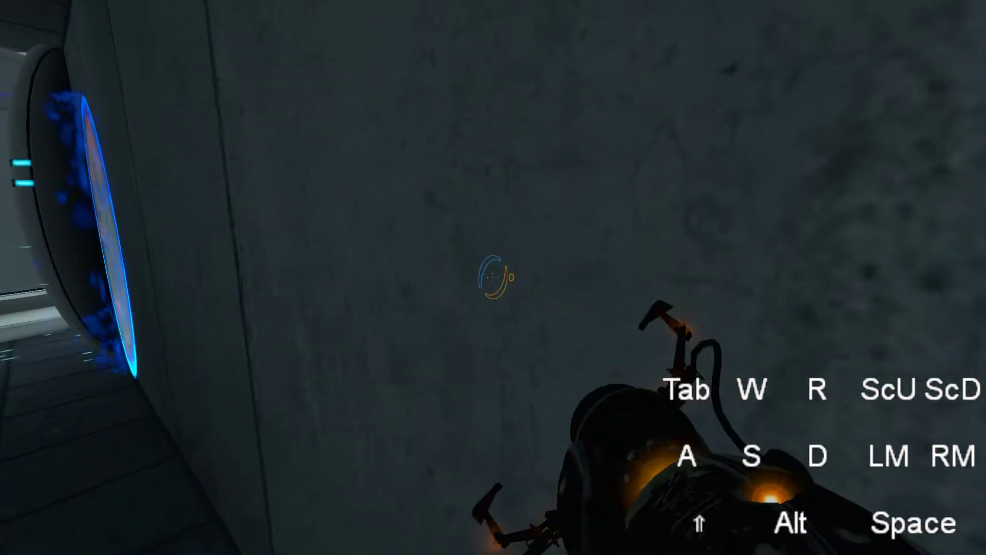
{"action": "key", "text": "s"}
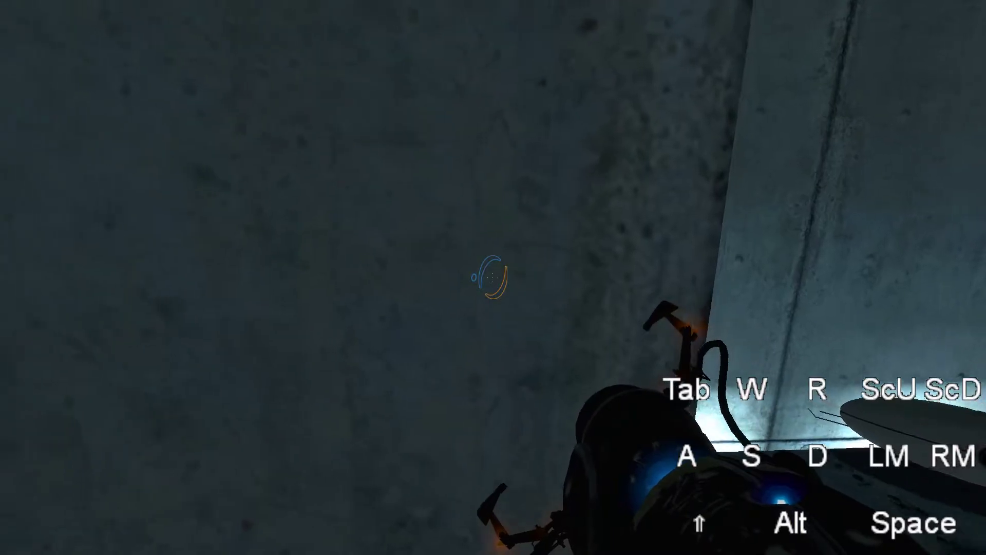
Step: Reopen the orange wall portal, pick up the turret and carry it through
{"action": "right_click", "coordinate": [489, 276]}
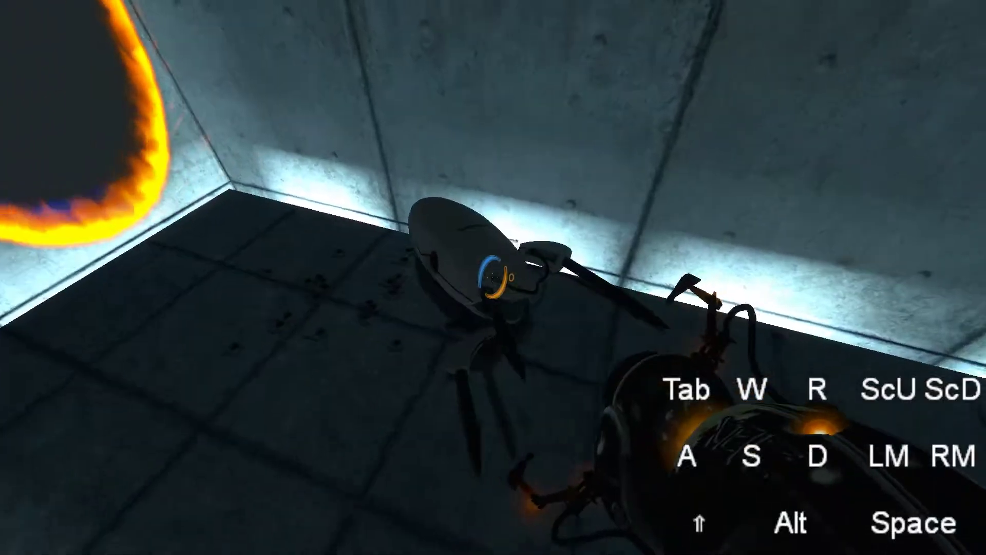
{"action": "key", "text": "e"}
{"action": "key", "text": "w"}
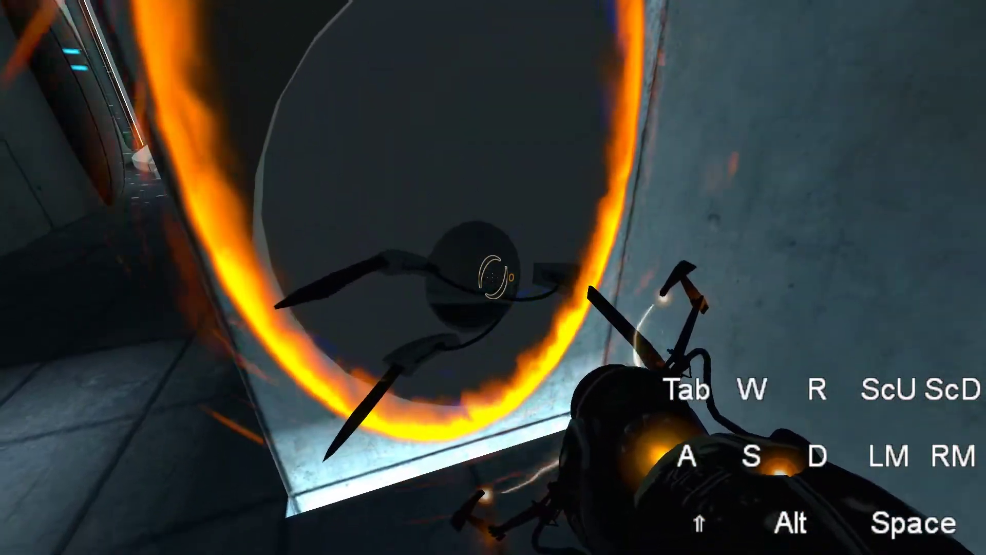
{"action": "key", "text": "w"}
{"action": "key", "text": "shift+s"}
Step: Carry the turret around the dark circular floor and through the blue portal into the tiled room
{"action": "key", "text": "w"}
{"action": "key", "text": "d"}
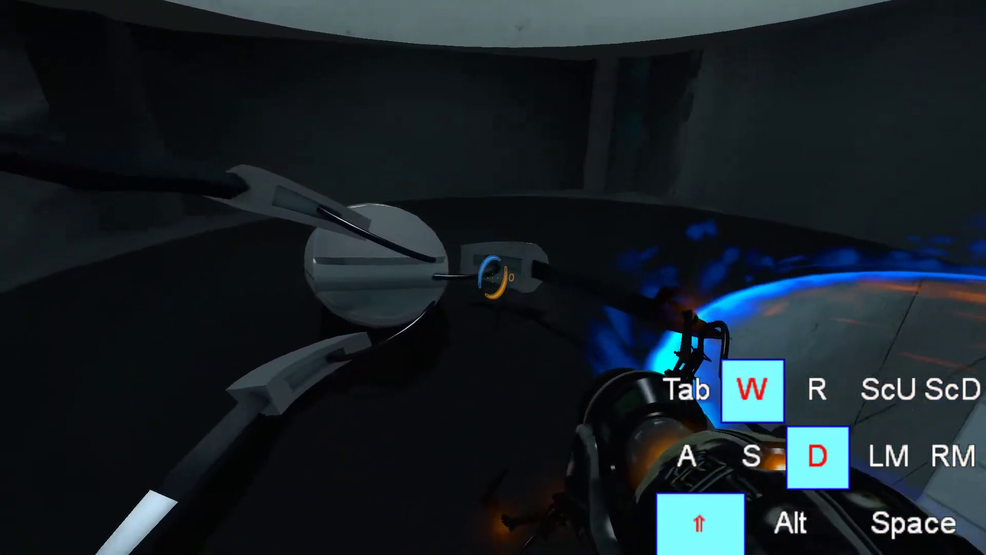
{"action": "key", "text": "shift"}
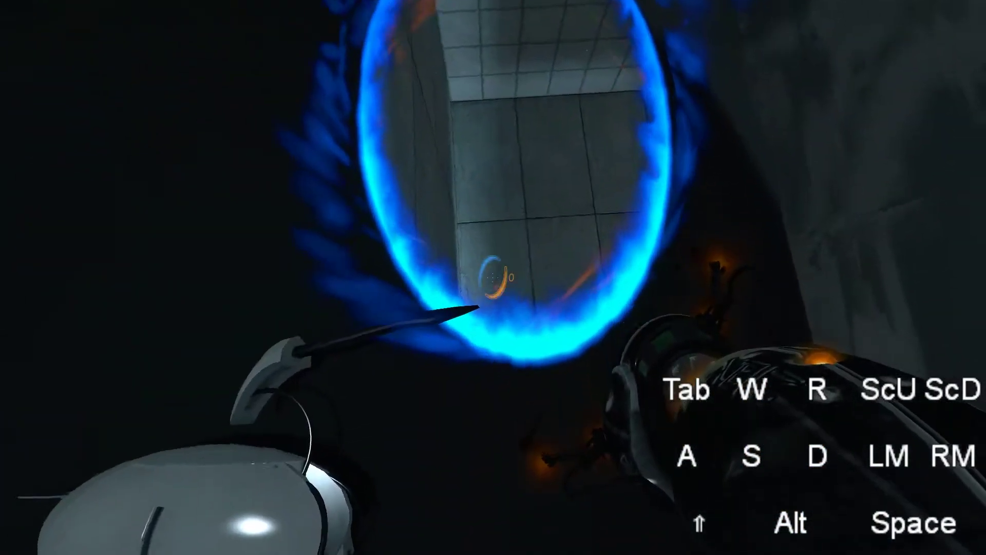
{"action": "key", "text": "w"}
{"action": "key", "text": "s"}
{"action": "key", "text": "w"}
{"action": "key", "text": "d"}
{"action": "key", "text": "shift"}
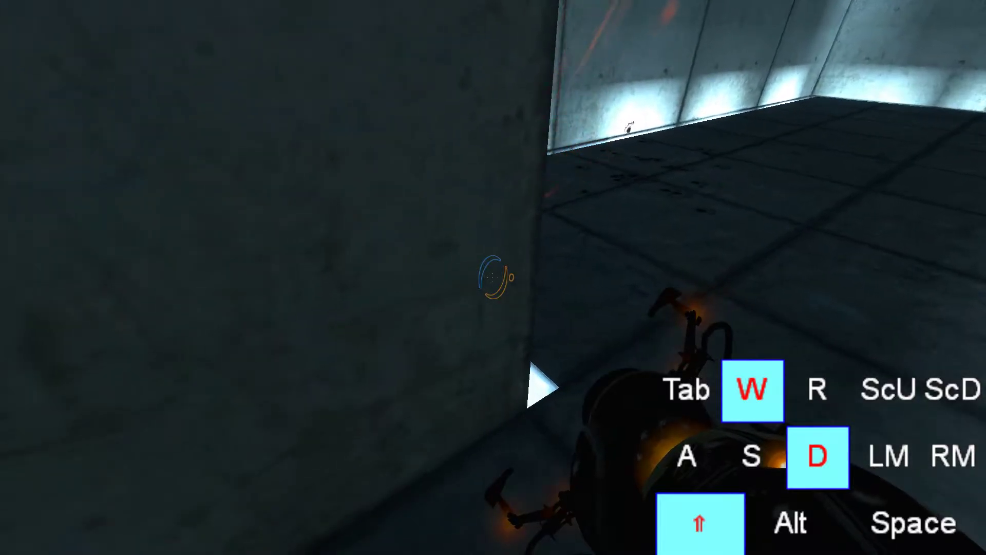
{"action": "key", "text": "d"}
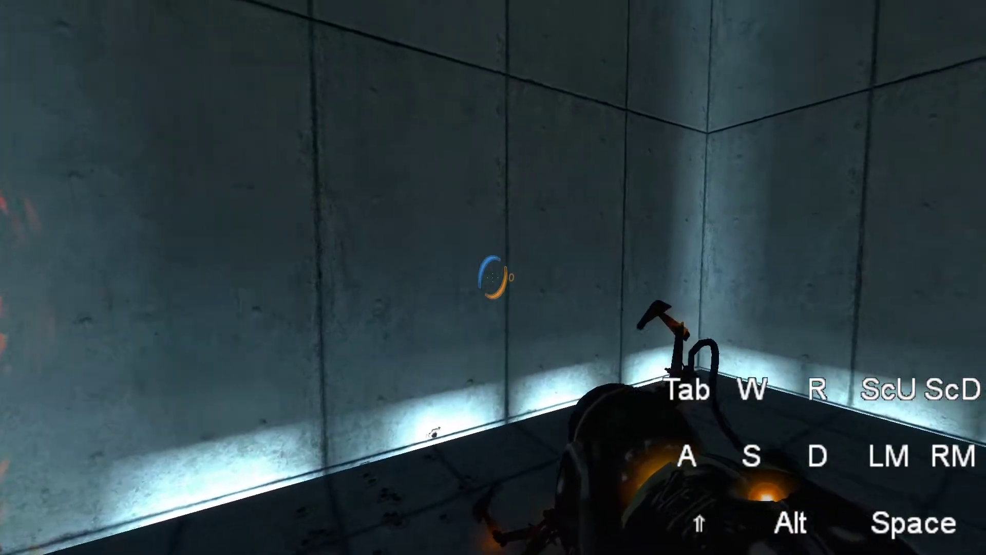
Step: Run through the portal room into the round exit elevator
{"action": "key", "text": "s"}
{"action": "key", "text": "a"}
{"action": "scroll", "coordinate": [494, 278], "scroll_direction": "up", "scroll_amount": 9}
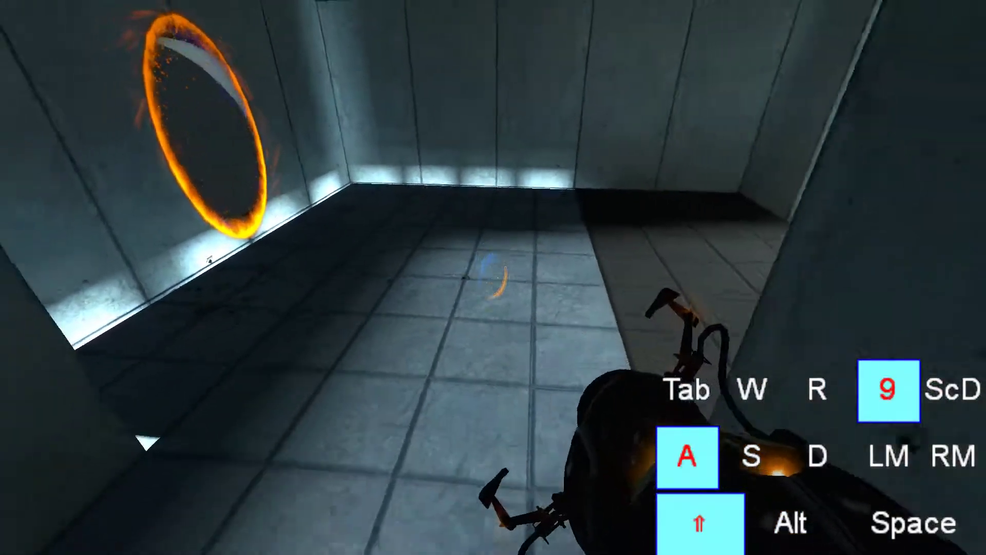
{"action": "key", "text": "d"}
{"action": "key", "text": "shift"}
{"action": "scroll", "coordinate": [493, 278], "scroll_direction": "up", "scroll_amount": 4}
{"action": "key", "text": "w"}
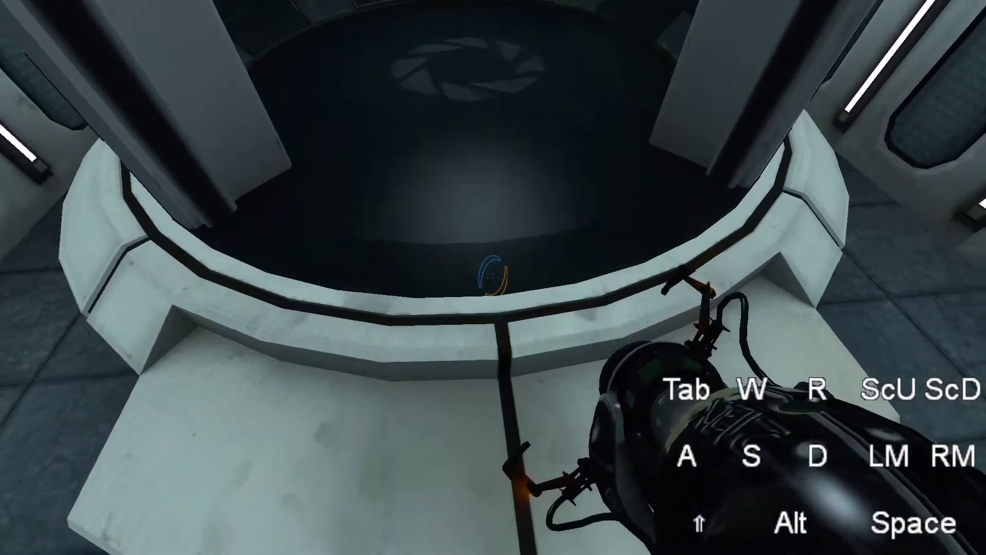
{"action": "key", "text": "w"}
{"action": "key", "text": "shift"}
{"action": "right_click", "coordinate": [493, 278]}
{"action": "scroll", "coordinate": [494, 278], "scroll_direction": "up", "scroll_amount": 2}
{"action": "key", "text": "a"}
{"action": "scroll", "coordinate": [493, 278], "scroll_direction": "down", "scroll_amount": 8}
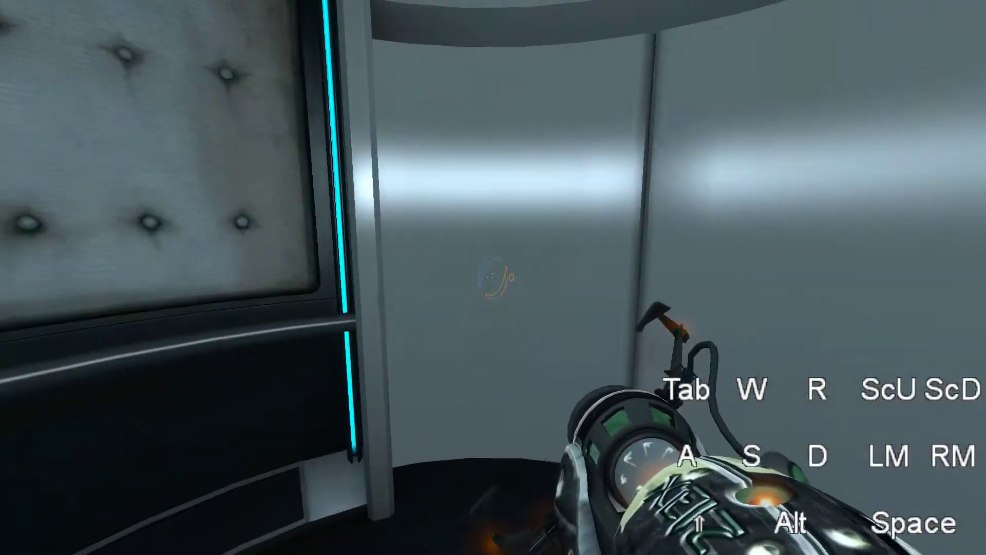
Step: Cross the tiled chamber through a blue floor portal, then place an orange wall portal
{"action": "left_click", "coordinate": [493, 278]}
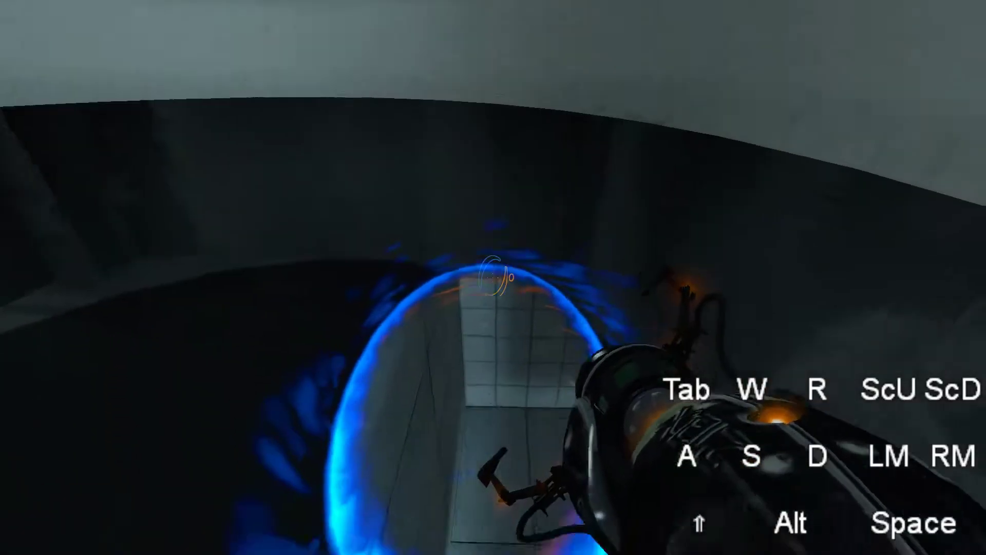
{"action": "key", "text": "d"}
{"action": "key", "text": "d"}
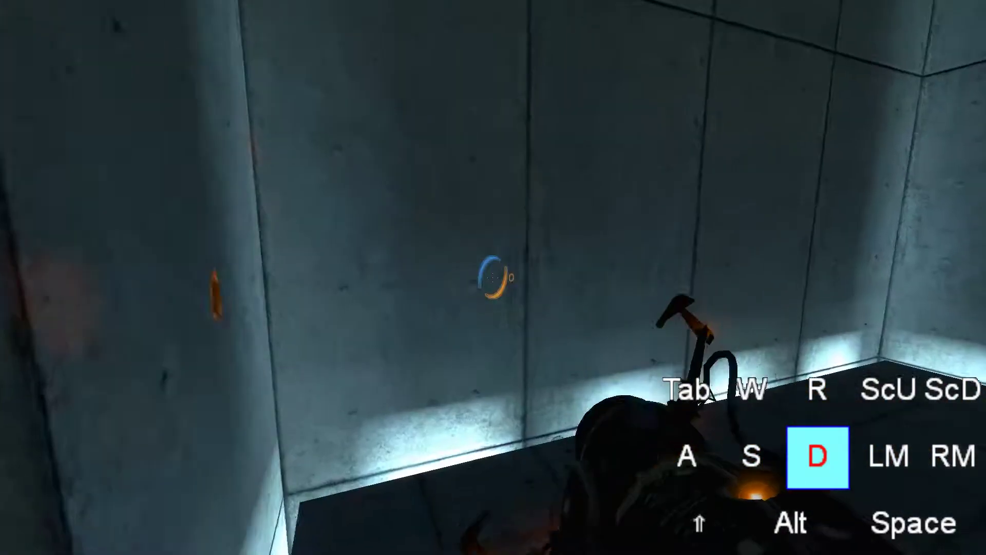
{"action": "key", "text": "s"}
{"action": "right_click", "coordinate": [493, 278]}
{"action": "key", "text": "a"}
{"action": "scroll", "coordinate": [494, 278], "scroll_direction": "up", "scroll_amount": 17}
{"action": "key", "text": "shift"}
{"action": "key", "text": "w"}
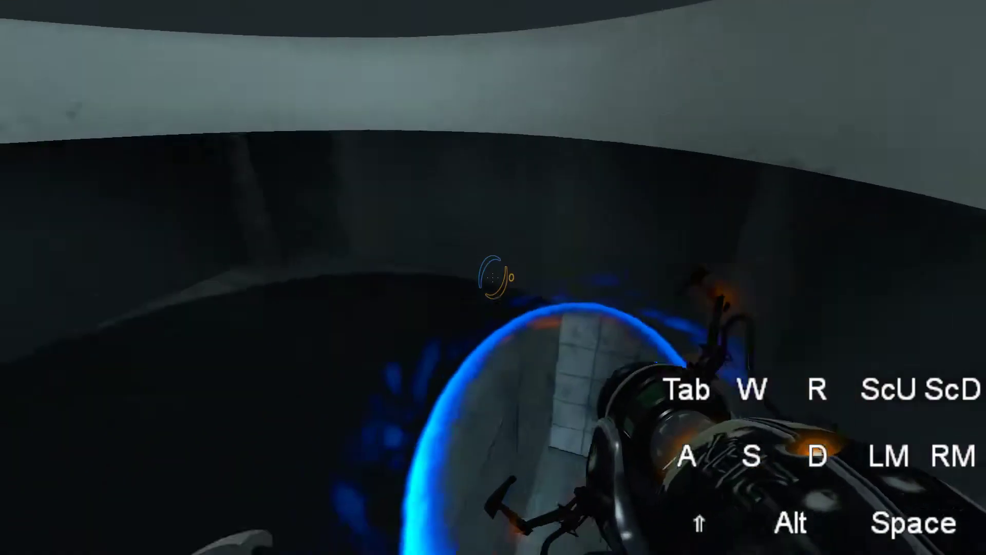
Step: Restart the run from the turret and walk through the blue portal into the next room
{"action": "key", "text": "r"}
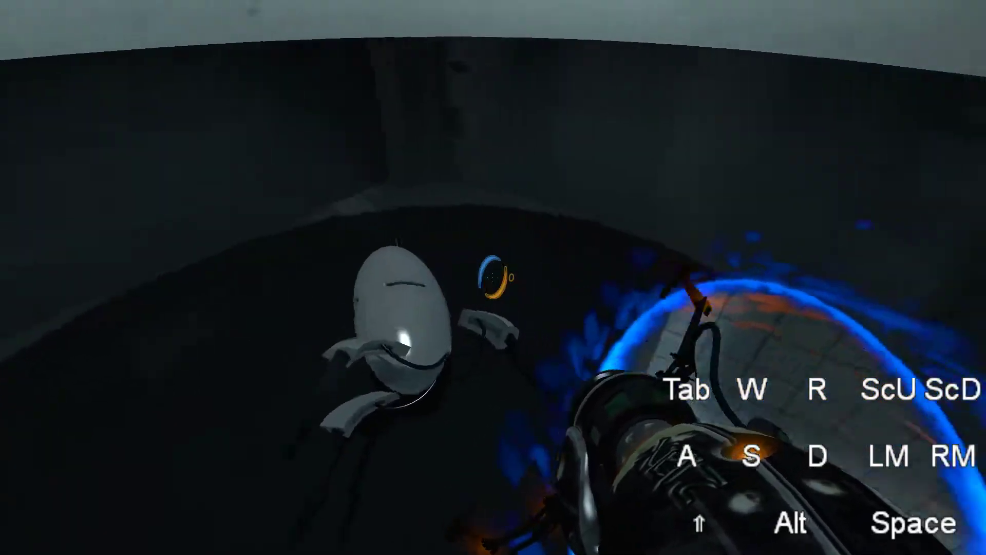
{"action": "key", "text": "w"}
{"action": "key", "text": "d"}
{"action": "scroll", "coordinate": [493, 277], "scroll_direction": "up", "scroll_amount": 10}
{"action": "key", "text": "d"}
{"action": "key", "text": "a"}
{"action": "key", "text": "w"}
{"action": "key", "text": "shift"}
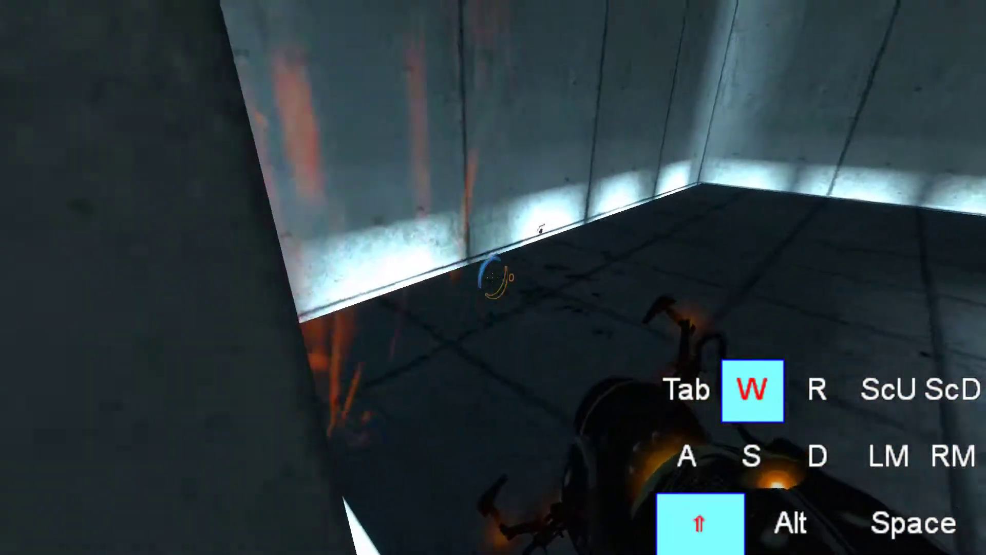
Step: Run through the rooms toward the exit, firing orange portals onto the walls
{"action": "key", "text": "d"}
{"action": "key", "text": "a"}
{"action": "key", "text": "s"}
{"action": "right_click", "coordinate": [493, 278]}
{"action": "scroll", "coordinate": [494, 278], "scroll_direction": "up", "scroll_amount": 17}
{"action": "key", "text": "shift"}
{"action": "scroll", "coordinate": [493, 277], "scroll_direction": "down", "scroll_amount": 7}
{"action": "key", "text": "shift"}
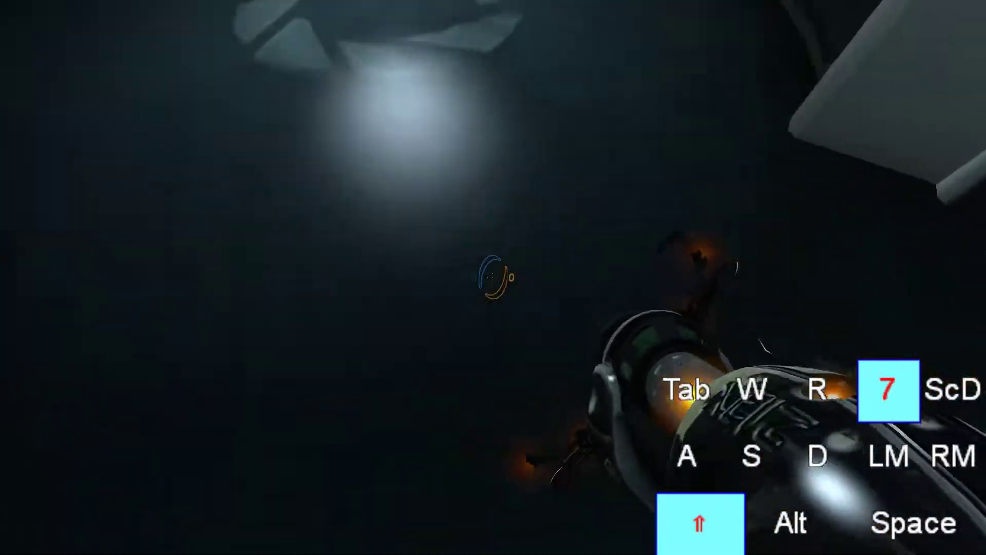
{"action": "right_click", "coordinate": [494, 277]}
Step: Run onto the elevator floor and turn to face the Aperture Laboratories door
{"action": "key", "text": "a"}
{"action": "scroll", "coordinate": [493, 278], "scroll_direction": "up", "scroll_amount": 17}
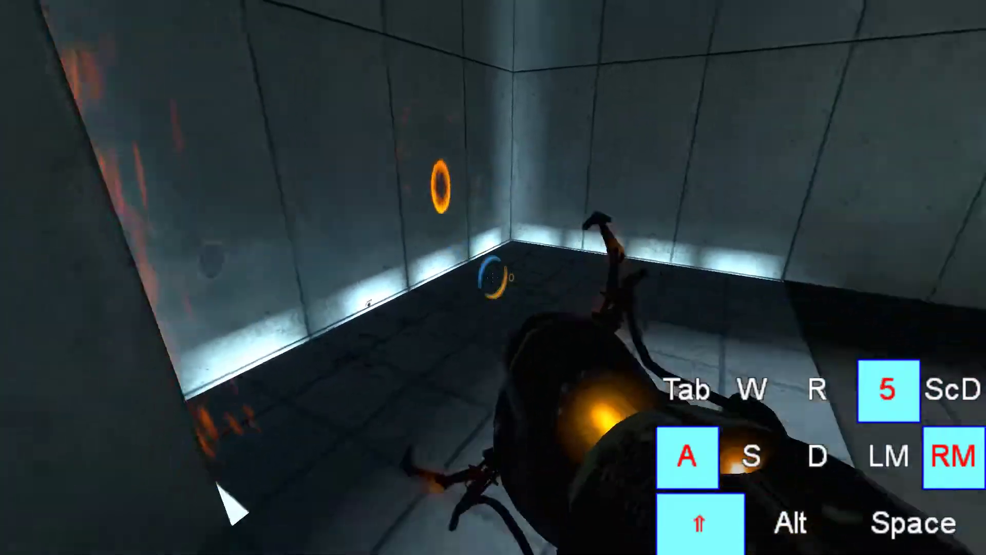
{"action": "key", "text": "shift"}
{"action": "key", "text": "w"}
{"action": "key", "text": "w"}
{"action": "scroll", "coordinate": [494, 277], "scroll_direction": "down", "scroll_amount": 7}
{"action": "key", "text": "shift"}
{"action": "key", "text": "w"}
{"action": "key", "text": "s"}
{"action": "key", "text": "d"}
{"action": "key", "text": "s"}
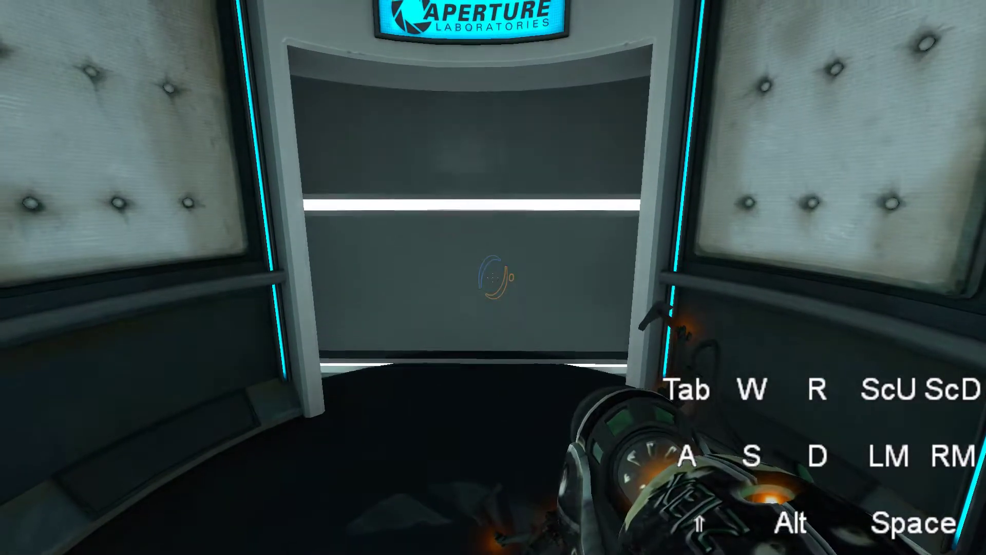
Step: Ride the elevator to chamber 17 and walk into the padded room by the observation window
{"action": "key", "text": "w"}
{"action": "key", "text": "shift"}
{"action": "key", "text": "a"}
{"action": "scroll", "coordinate": [494, 277], "scroll_direction": "up", "scroll_amount": 9}
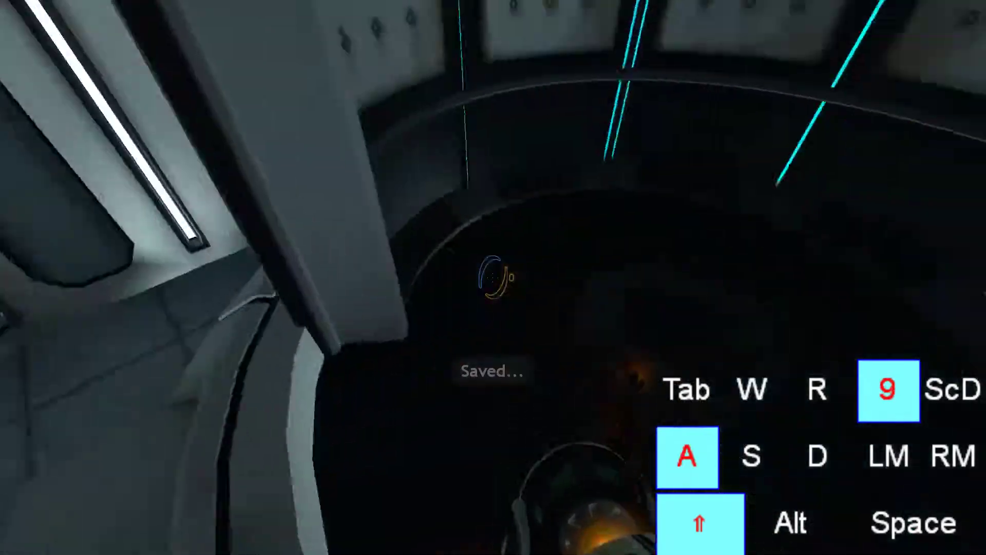
{"action": "key", "text": "a"}
{"action": "scroll", "coordinate": [493, 278], "scroll_direction": "up", "scroll_amount": 9}
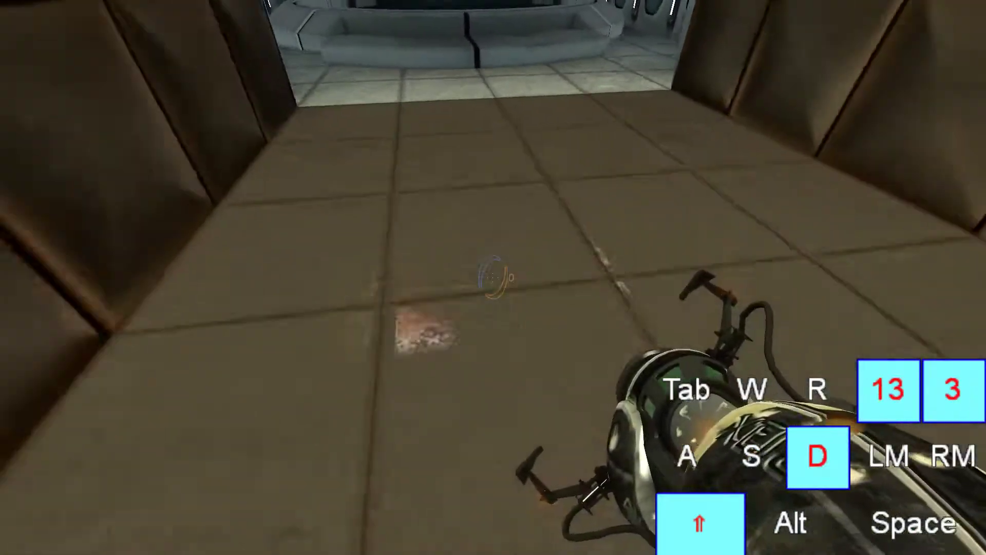
{"action": "scroll", "coordinate": [493, 277], "scroll_direction": "down", "scroll_amount": 7}
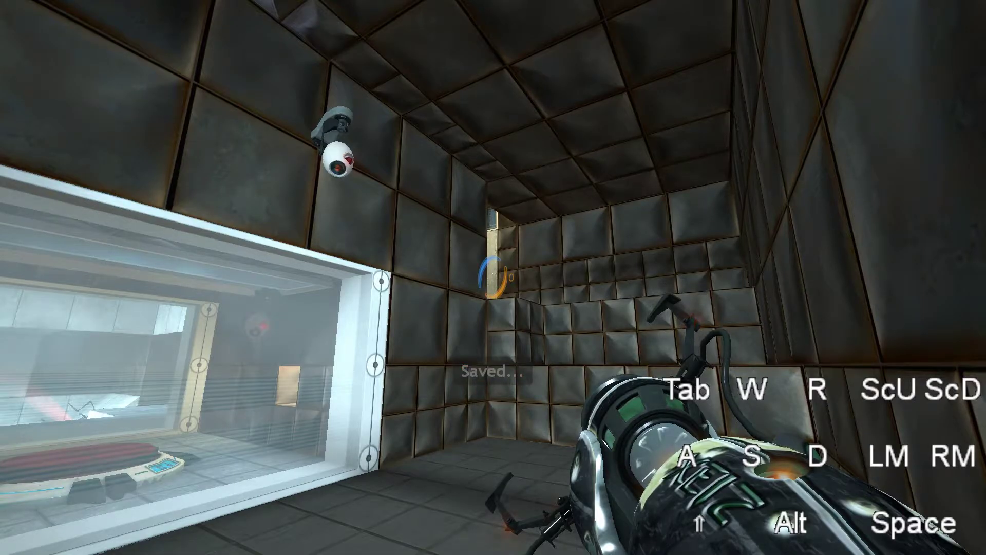
{"action": "key", "text": "w"}
{"action": "scroll", "coordinate": [493, 278], "scroll_direction": "down", "scroll_amount": 10}
{"action": "scroll", "coordinate": [493, 277], "scroll_direction": "down", "scroll_amount": 12}
{"action": "key", "text": "a"}
{"action": "key", "text": "s"}
{"action": "key", "text": "d"}
{"action": "key", "text": "w"}
{"action": "key", "text": "s+d"}
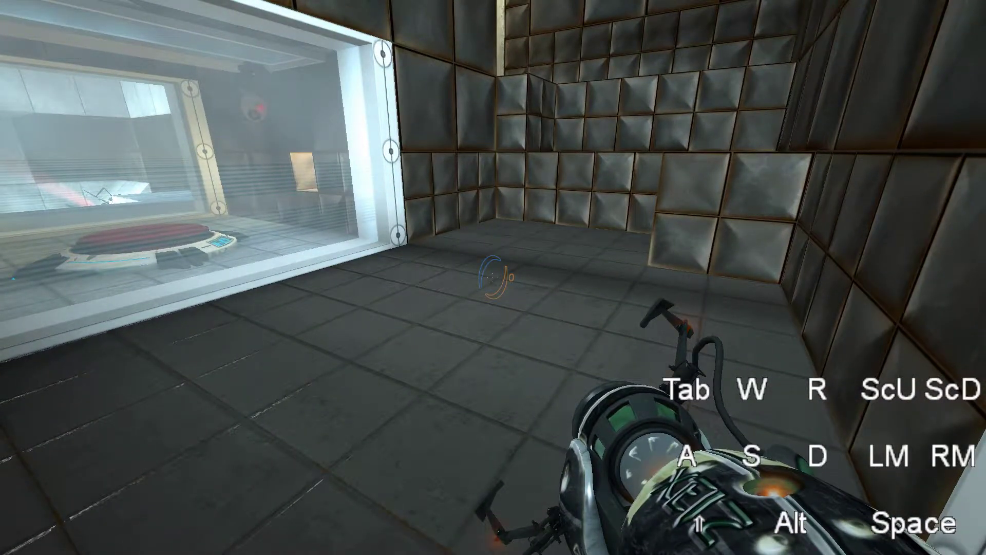
{"action": "scroll", "coordinate": [493, 278], "scroll_direction": "down", "scroll_amount": 8}
{"action": "scroll", "coordinate": [493, 278], "scroll_direction": "down", "scroll_amount": 8}
{"action": "key", "text": "a"}
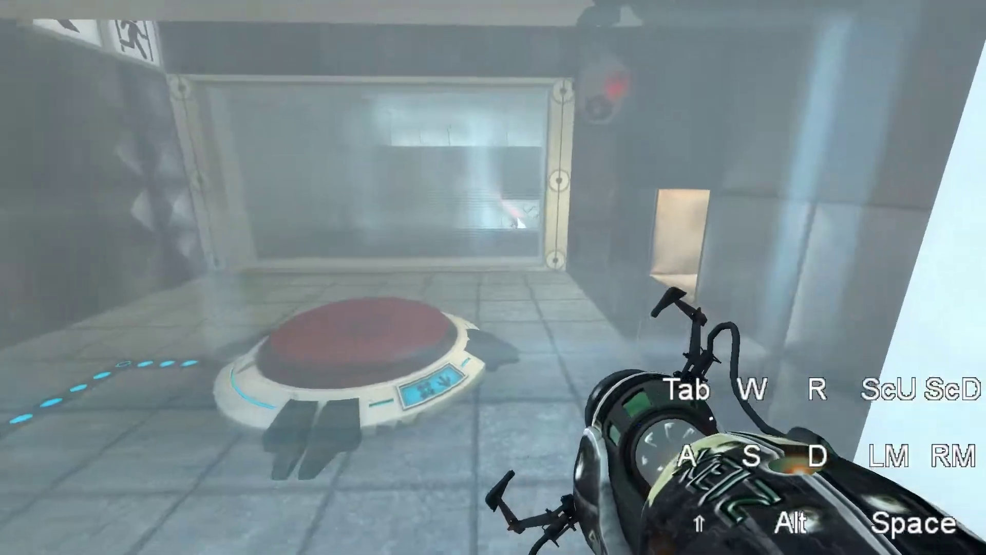
{"action": "key", "text": "w+d"}
{"action": "key", "text": "a"}
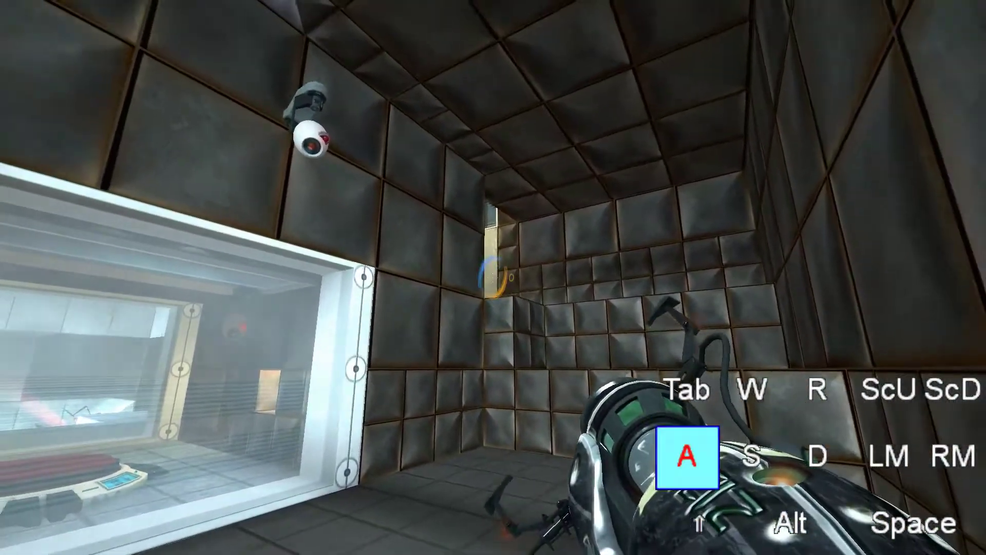
{"action": "key", "text": "a"}
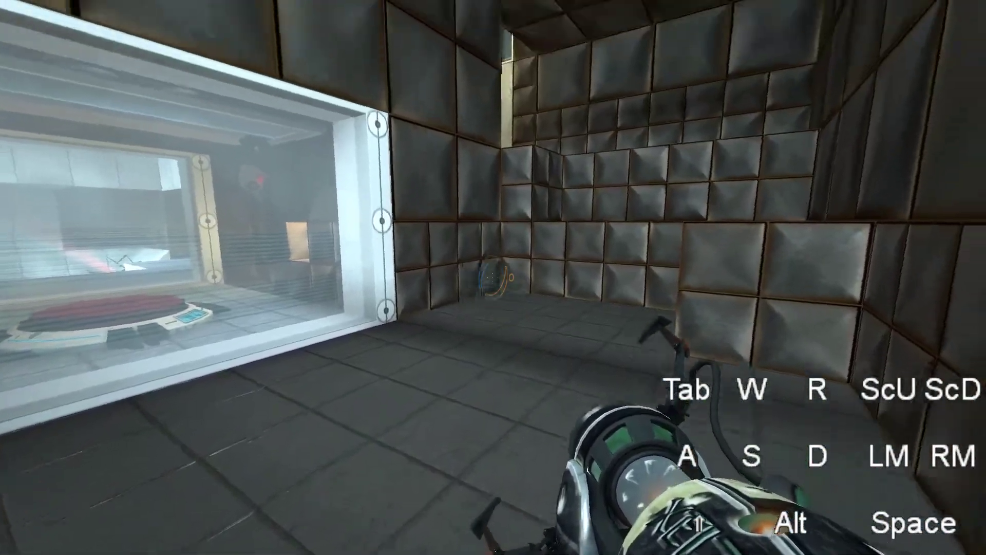
{"action": "key", "text": "a"}
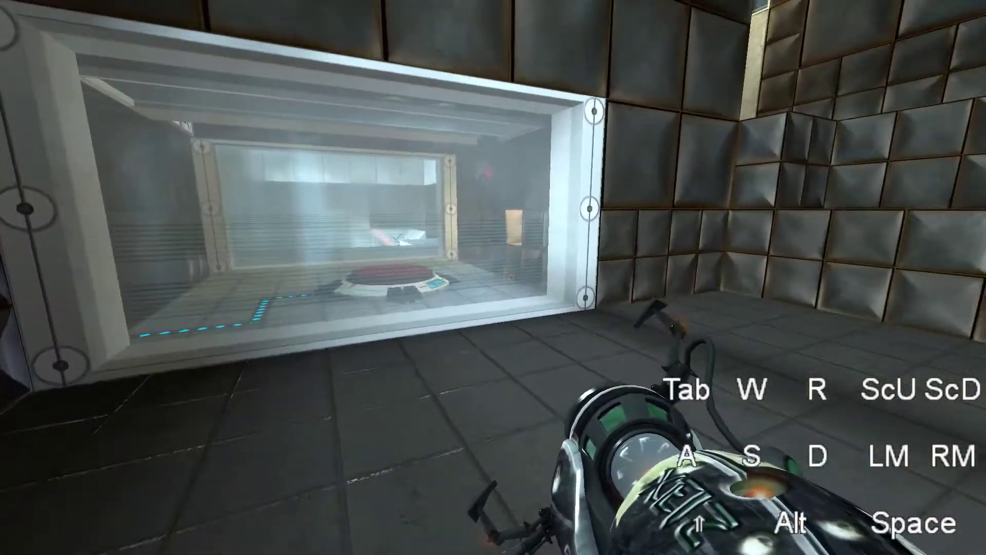
{"action": "key", "text": "w"}
{"action": "key", "text": "w+d"}
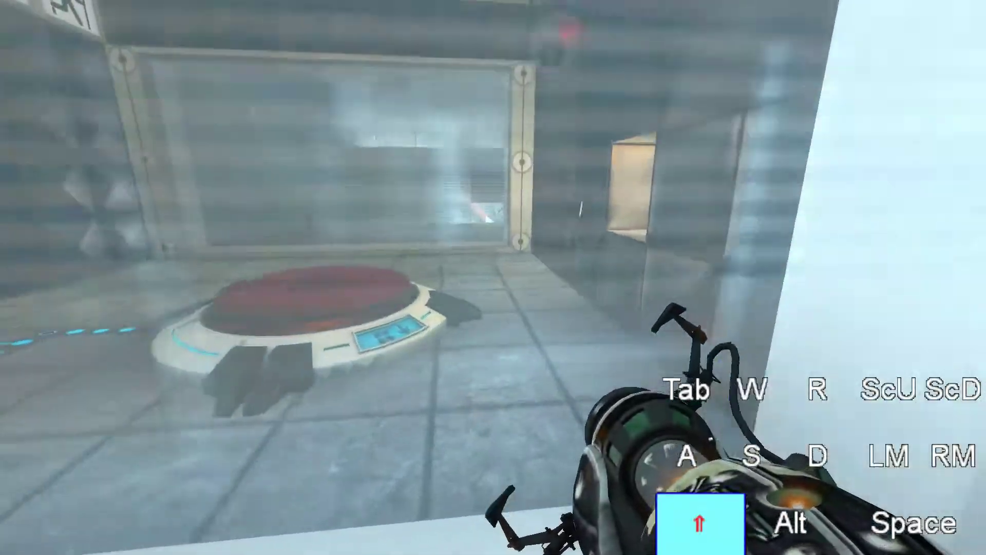
{"action": "key", "text": "shift"}
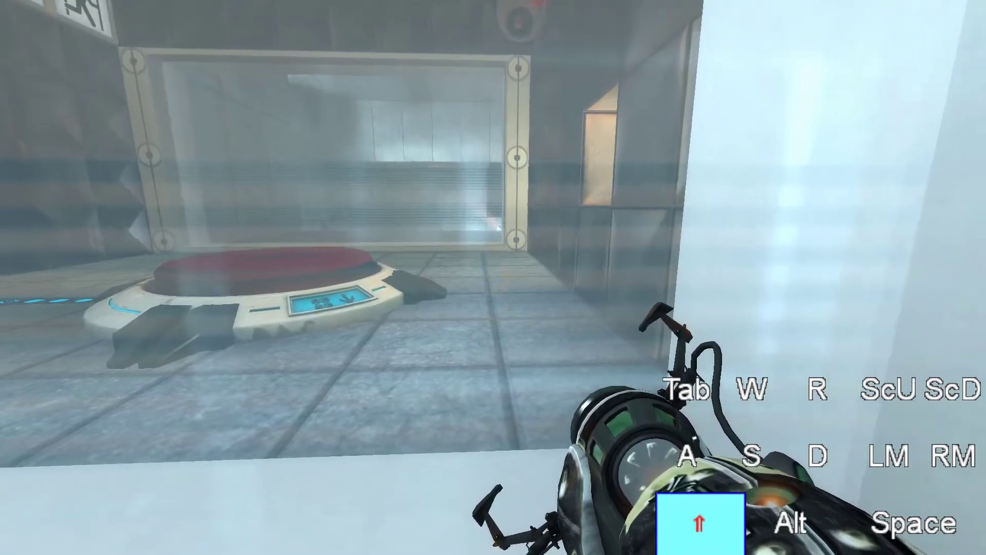
{"action": "key", "text": "d"}
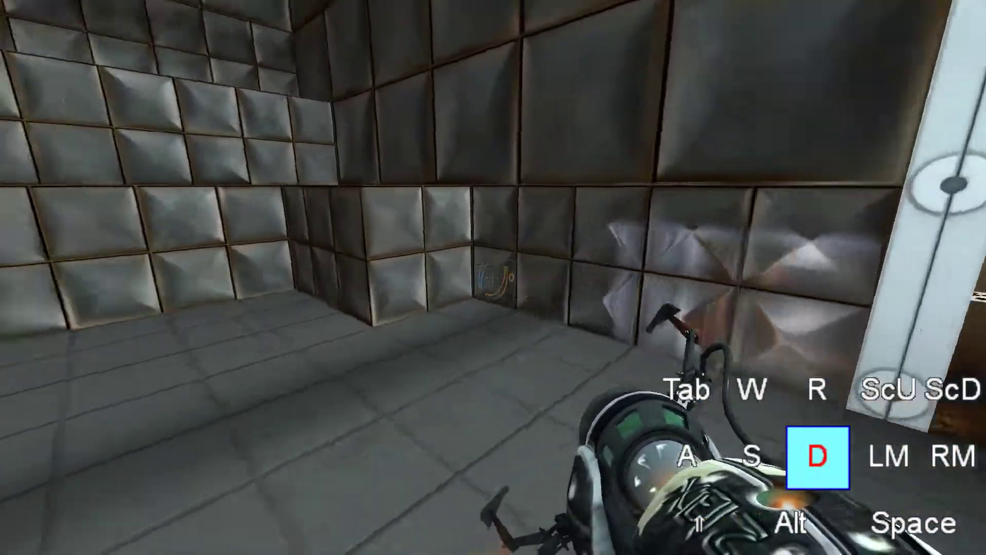
{"action": "key", "text": "s"}
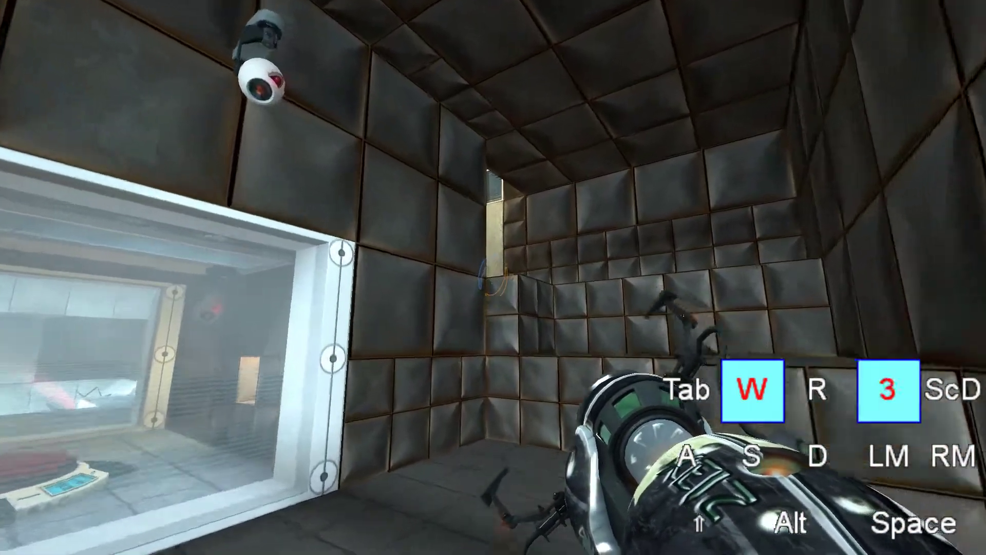
Step: Shoot an orange portal on the floor by the button and drop through to the turret
{"action": "key", "text": "w"}
{"action": "left_click", "coordinate": [493, 278]}
{"action": "key", "text": "a"}
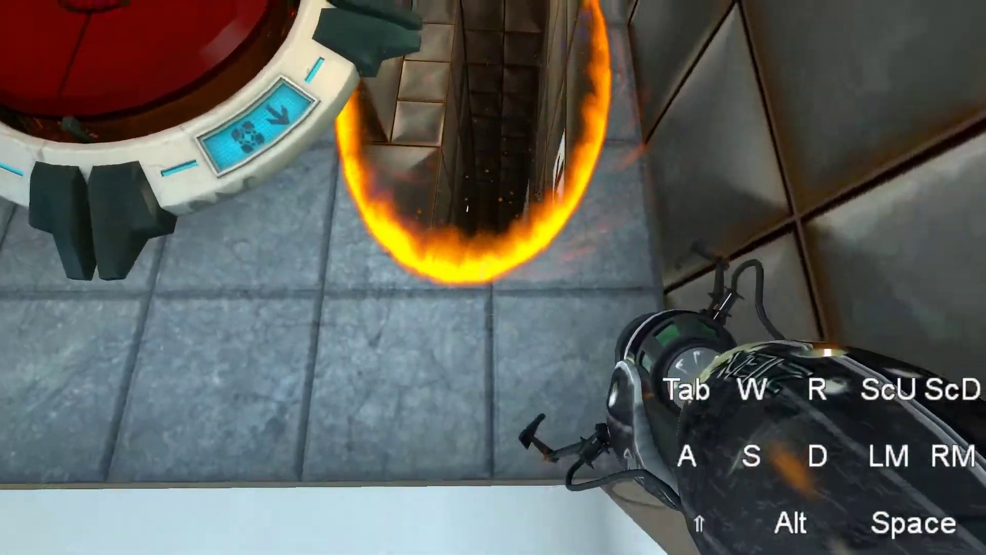
{"action": "key", "text": "w"}
{"action": "key", "text": "a"}
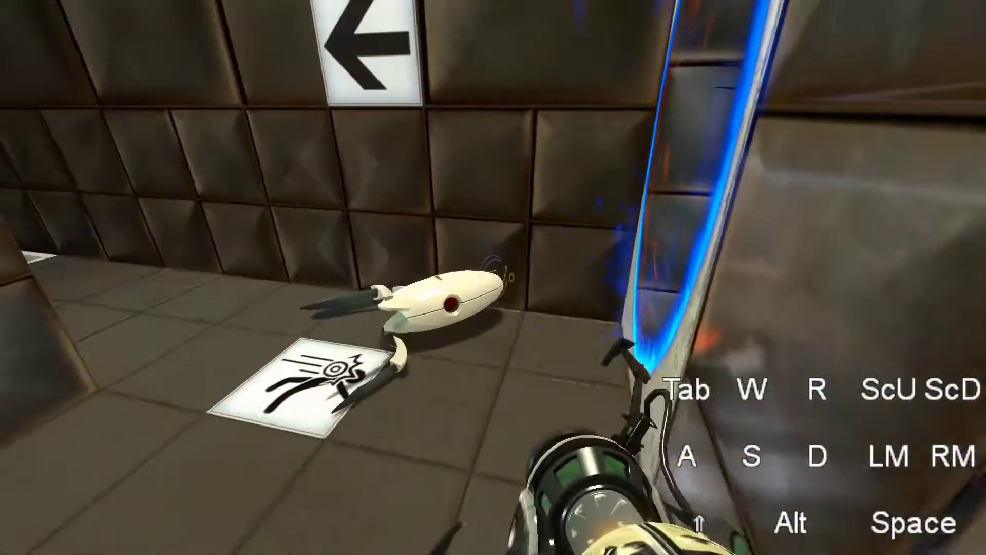
{"action": "key", "text": "a"}
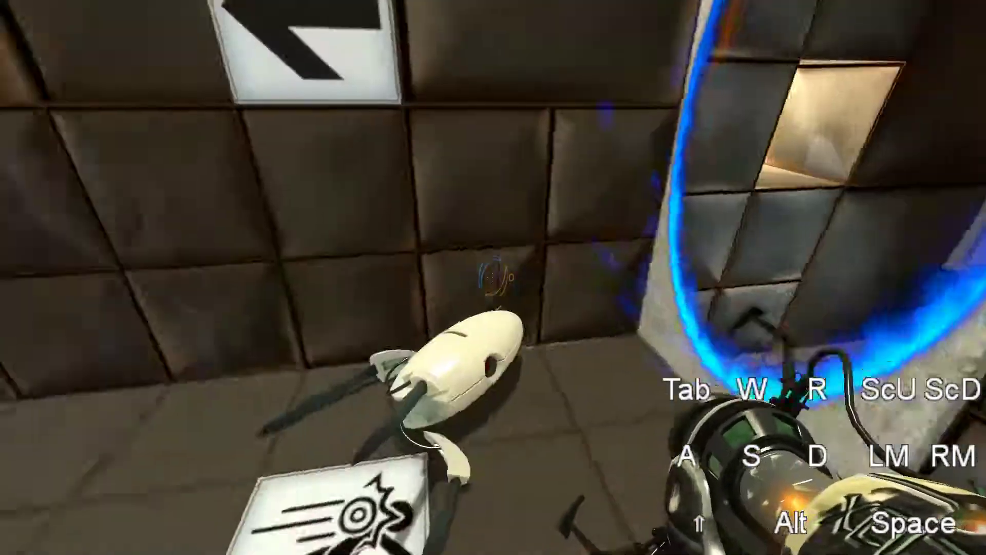
{"action": "key", "text": "w"}
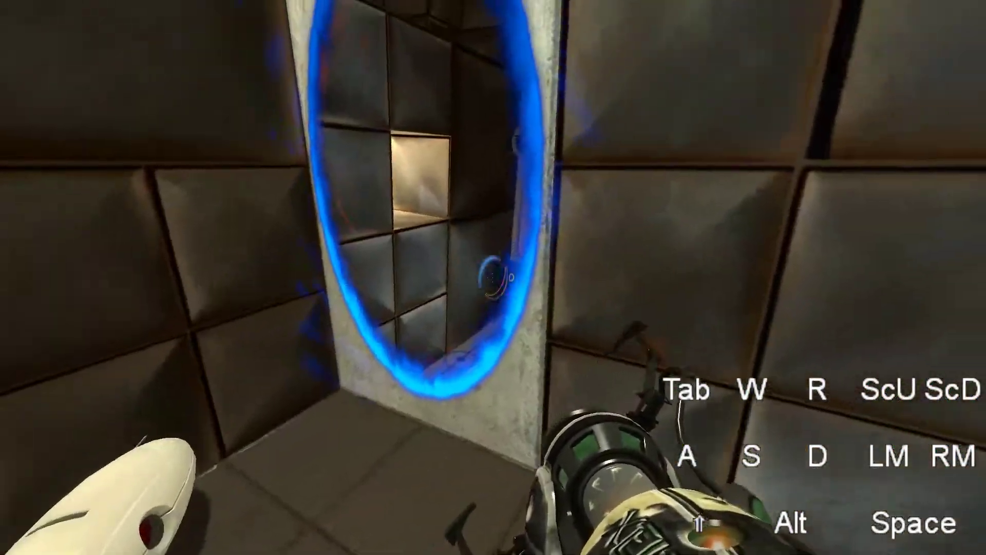
Step: Carry the turret through the blue portal and set it down on the red button
{"action": "key", "text": "a"}
{"action": "key", "text": "w"}
{"action": "key", "text": "a"}
{"action": "key", "text": "w"}
{"action": "key", "text": "d"}
{"action": "key", "text": "w"}
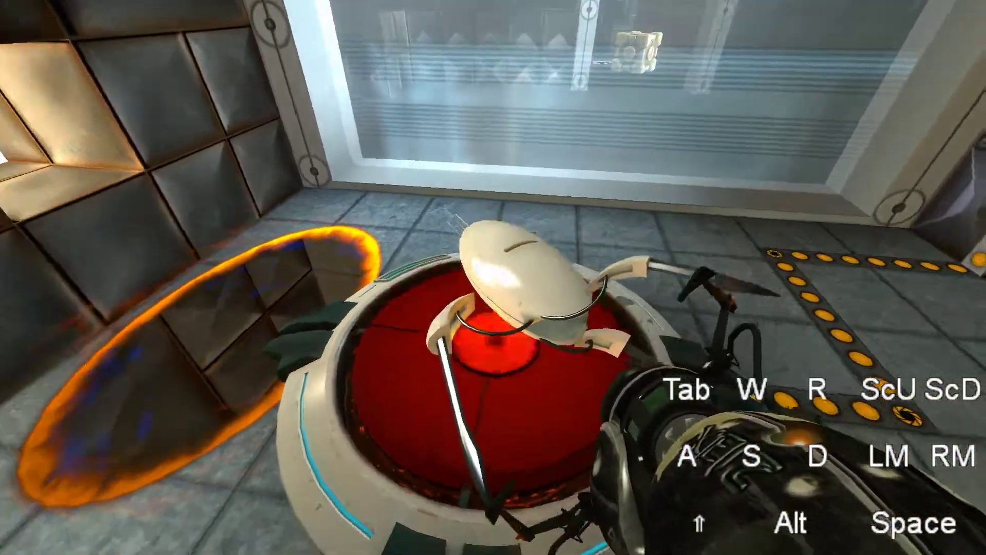
{"action": "key", "text": "w"}
{"action": "key", "text": "d"}
Step: Drop through the orange floor portal, then return beside the button to check it
{"action": "key", "text": "w"}
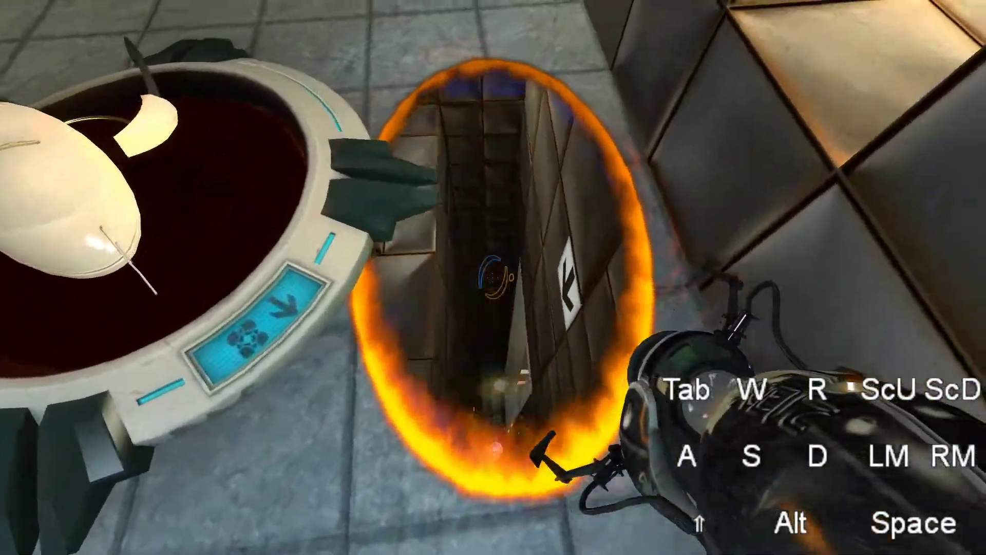
{"action": "key", "text": "s"}
{"action": "key", "text": "shift"}
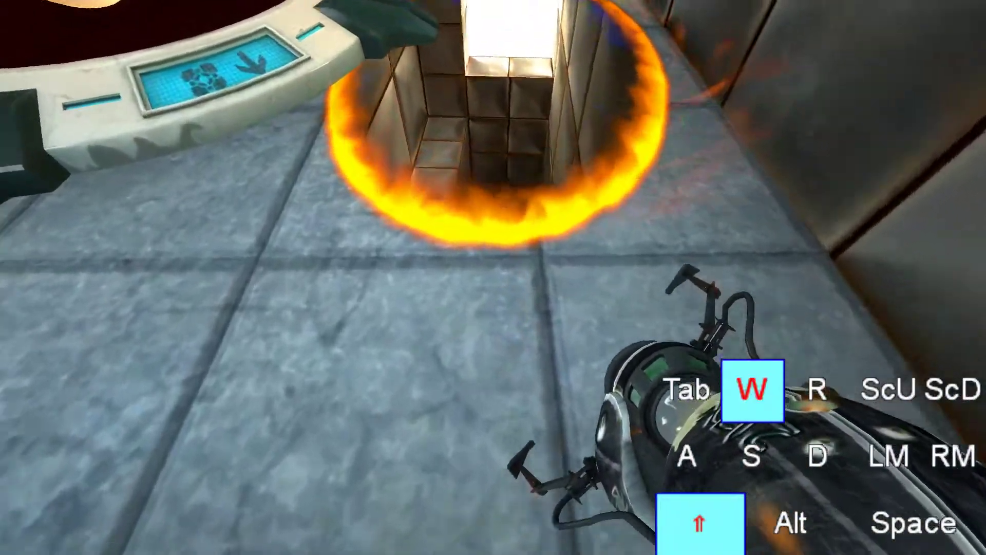
{"action": "key", "text": "w"}
{"action": "key", "text": "a"}
{"action": "key", "text": "s"}
{"action": "key", "text": "a"}
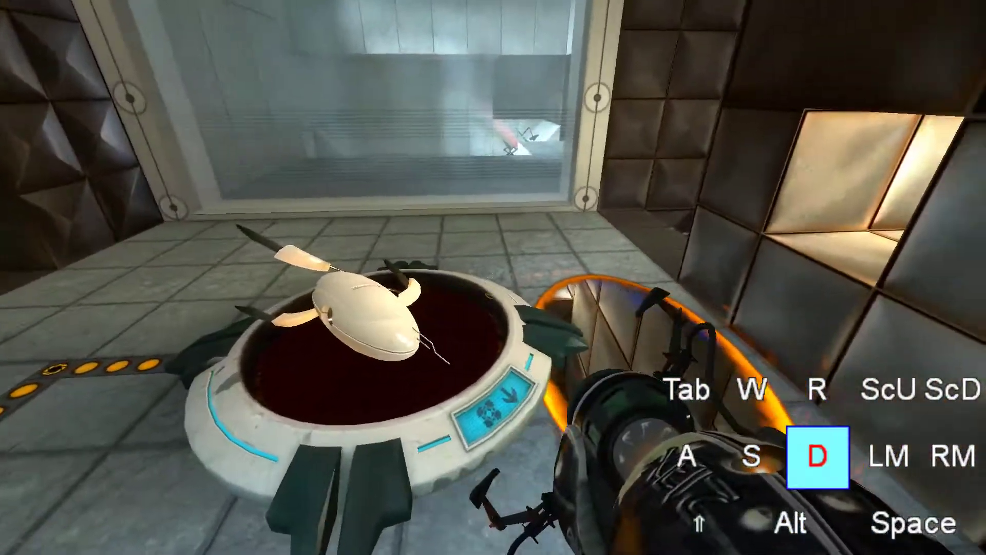
{"action": "key", "text": "shift"}
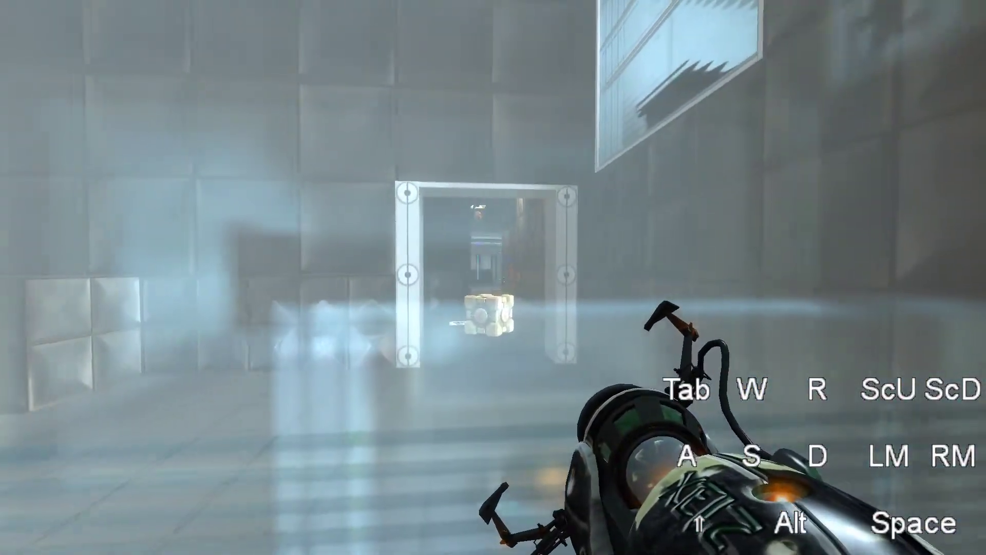
{"action": "key", "text": "a"}
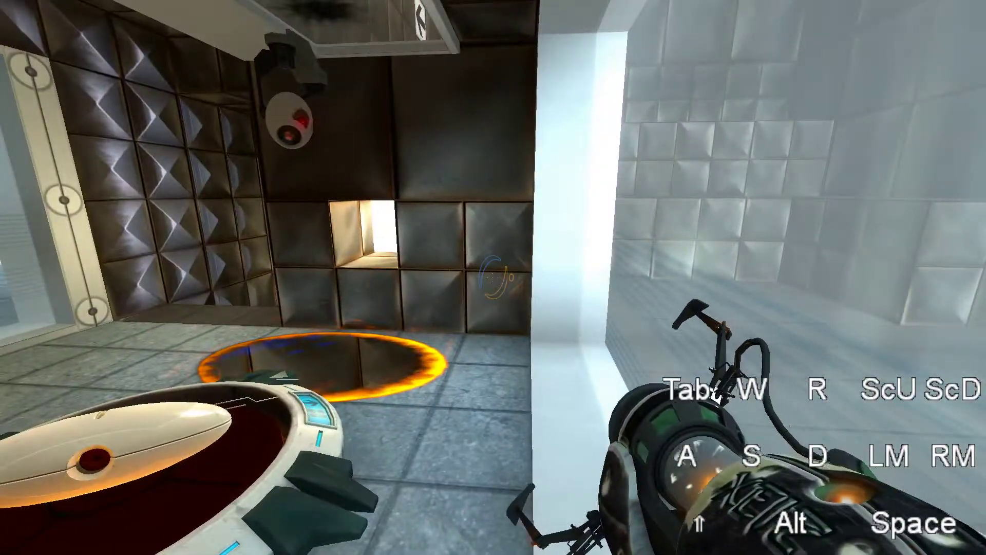
{"action": "key", "text": "w"}
{"action": "key", "text": "d"}
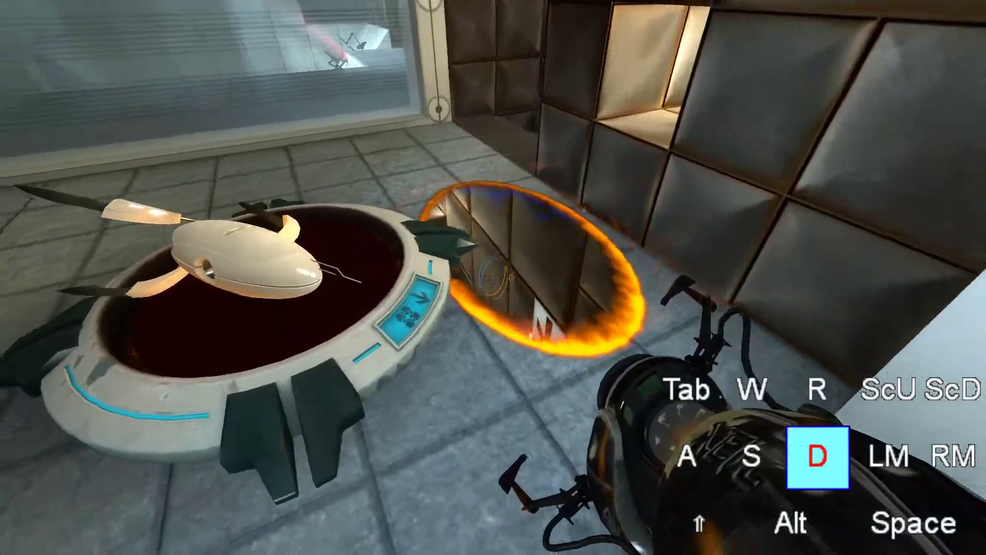
{"action": "key", "text": "d"}
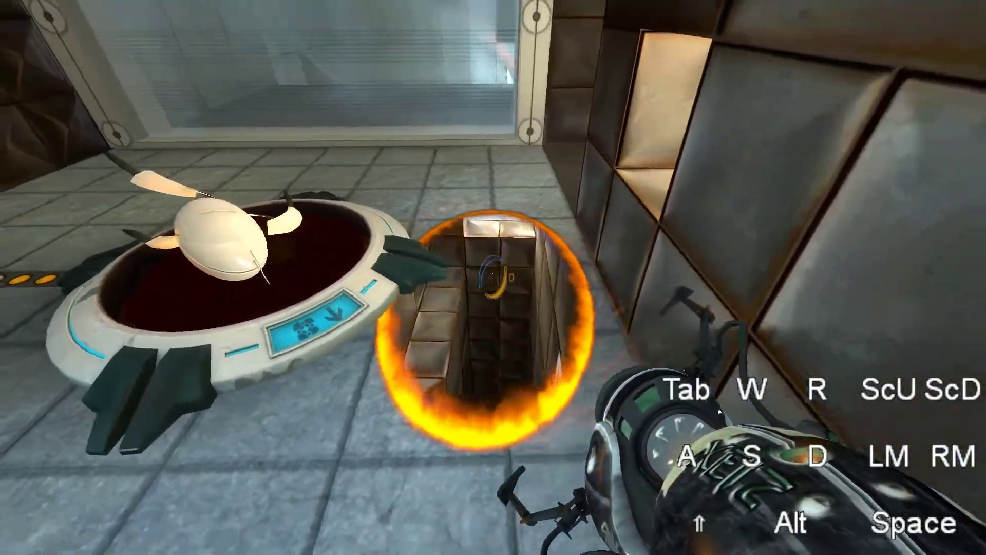
Step: Go through the orange floor portal to stand the turret upright on the red button
{"action": "key", "text": "a"}
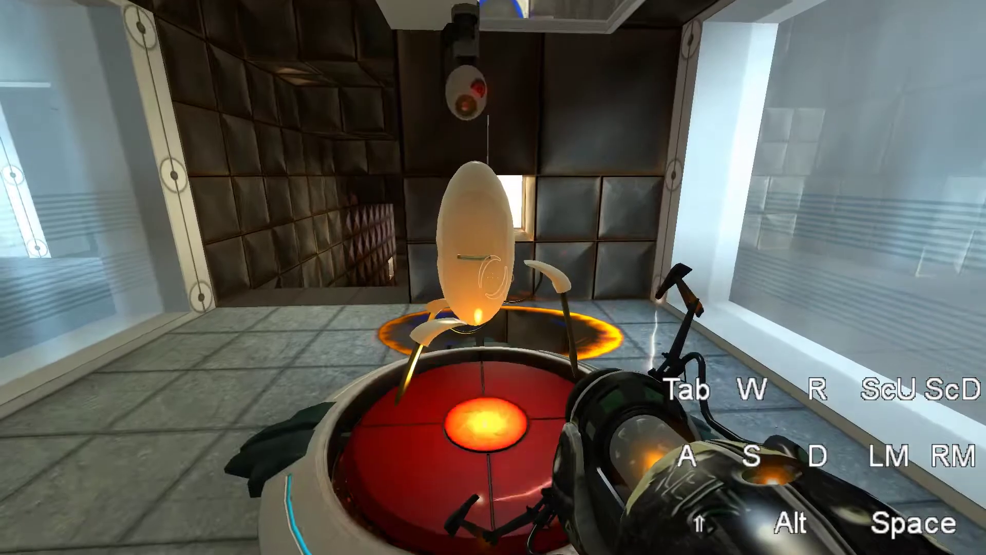
Step: Reload with R, then run through the portal and past the turret to the doorway
{"action": "key", "text": "r"}
{"action": "key", "text": "r"}
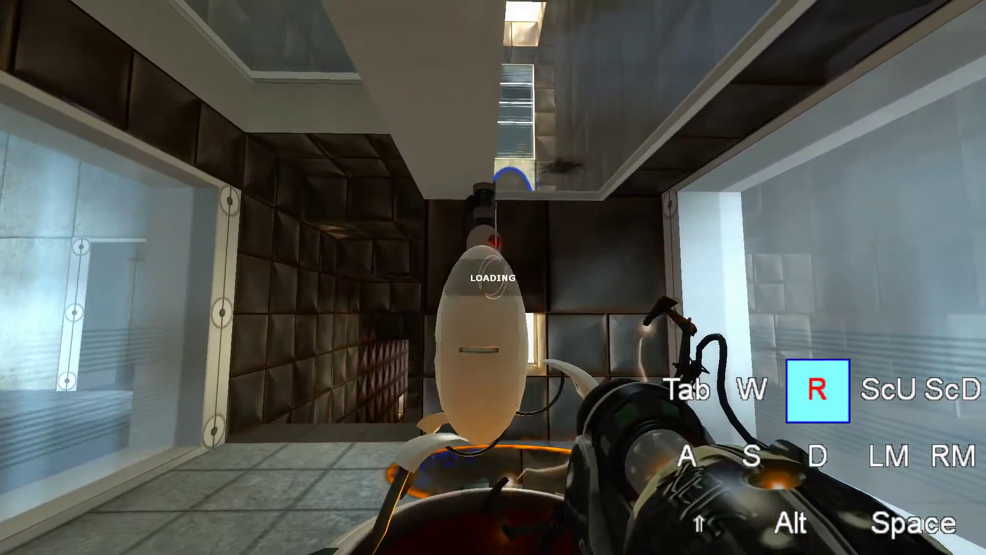
{"action": "key", "text": "s"}
{"action": "scroll", "coordinate": [493, 278], "scroll_direction": "up", "scroll_amount": 5}
{"action": "key", "text": "d"}
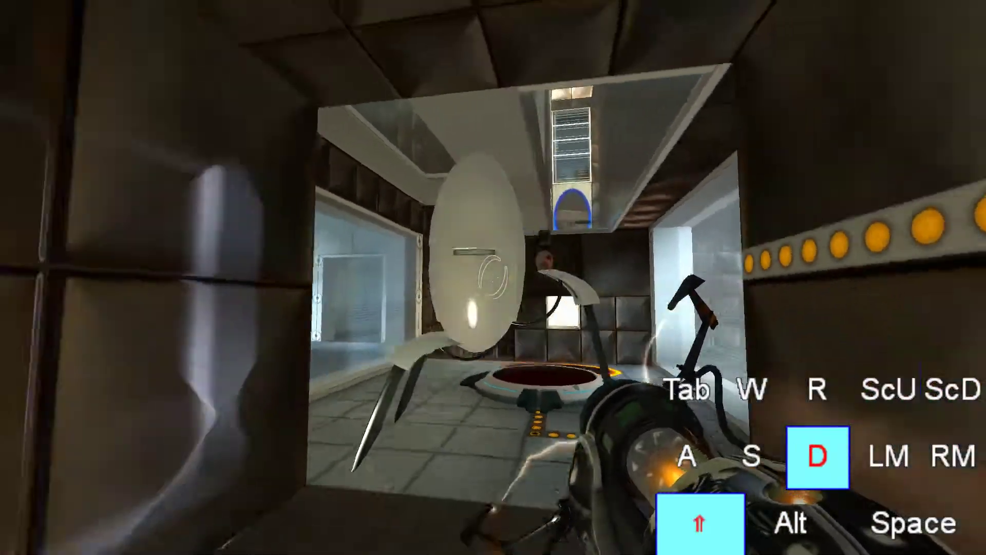
{"action": "key", "text": "a"}
{"action": "scroll", "coordinate": [493, 278], "scroll_direction": "up", "scroll_amount": 6}
{"action": "key", "text": "w"}
{"action": "key", "text": "a"}
{"action": "key", "text": "w"}
{"action": "key", "text": "d"}
{"action": "scroll", "coordinate": [494, 277], "scroll_direction": "down", "scroll_amount": 6}
{"action": "key", "text": "w"}
{"action": "key", "text": "d"}
{"action": "key", "text": "w"}
Step: Sprint down the corridor and stop inside the exit elevator so its doors close
{"action": "key", "text": "a"}
{"action": "scroll", "coordinate": [493, 278], "scroll_direction": "up", "scroll_amount": 7}
{"action": "key", "text": "shift+a"}
{"action": "scroll", "coordinate": [493, 278], "scroll_direction": "up", "scroll_amount": 6}
{"action": "key", "text": "shift+a"}
{"action": "scroll", "coordinate": [493, 278], "scroll_direction": "up", "scroll_amount": 9}
{"action": "key", "text": "d"}
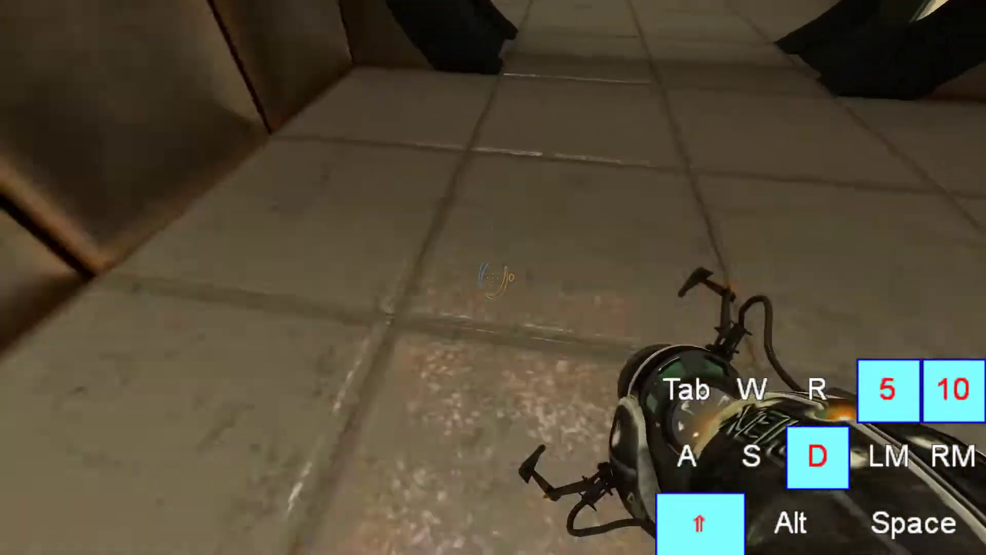
{"action": "scroll", "coordinate": [494, 278], "scroll_direction": "down", "scroll_amount": 6}
{"action": "key", "text": "shift+a"}
{"action": "scroll", "coordinate": [493, 278], "scroll_direction": "up", "scroll_amount": 9}
{"action": "key", "text": "shift+a"}
{"action": "scroll", "coordinate": [493, 278], "scroll_direction": "up", "scroll_amount": 3}
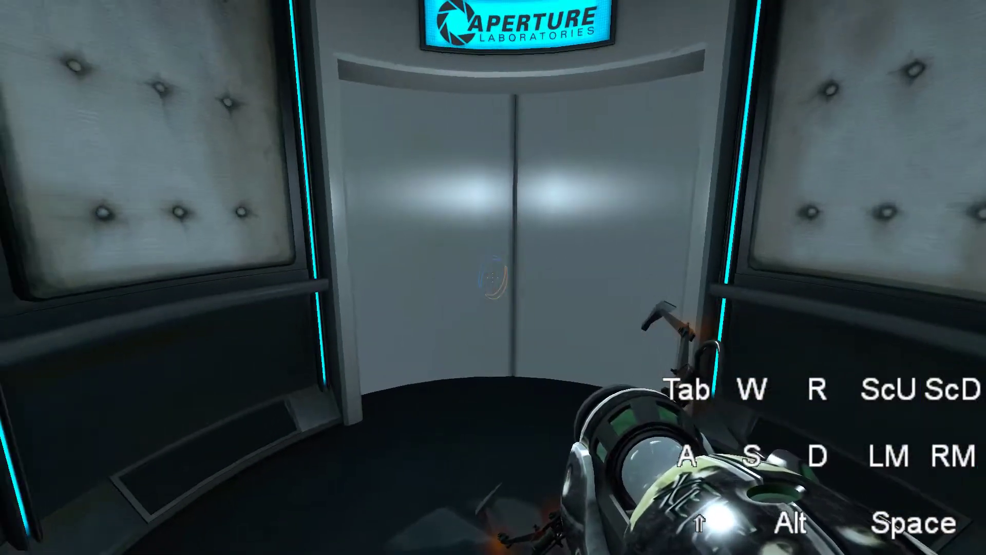